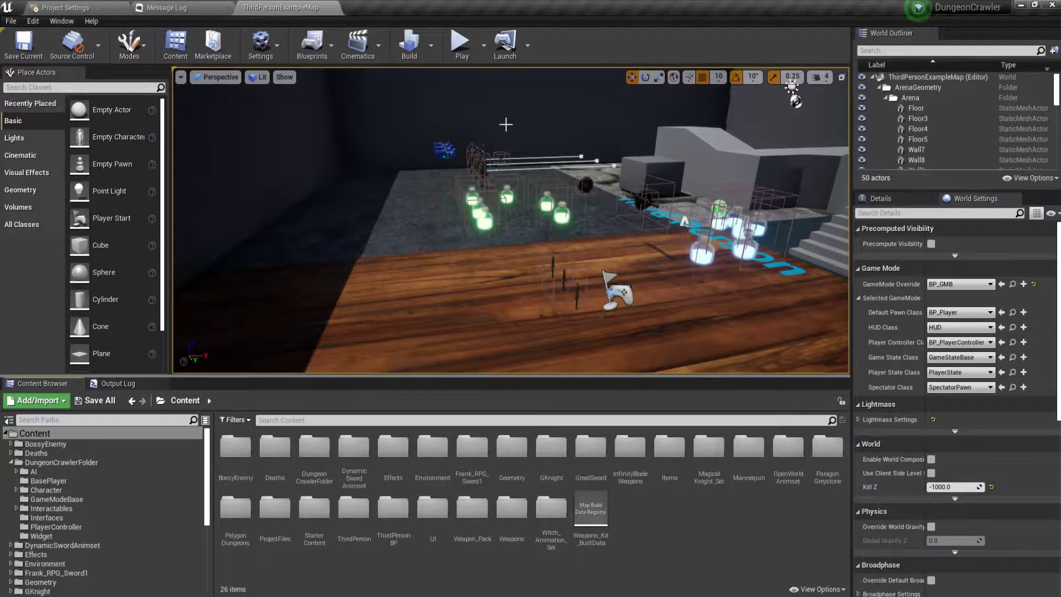
- Play the level and walk the character forward toward the stairs and enemies
click(462, 43)
key(w)
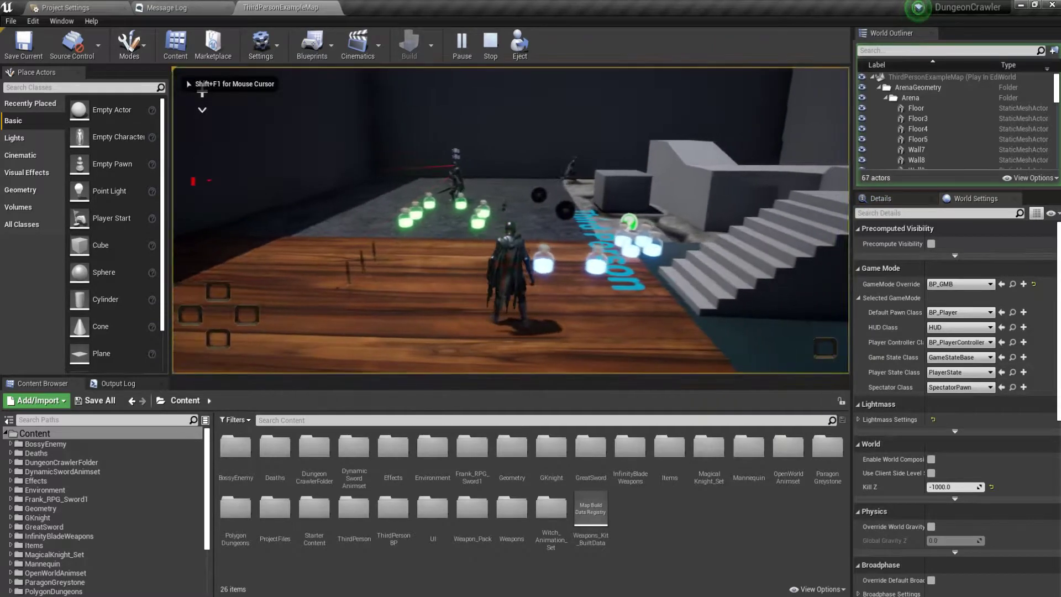
key(w)
key(w)
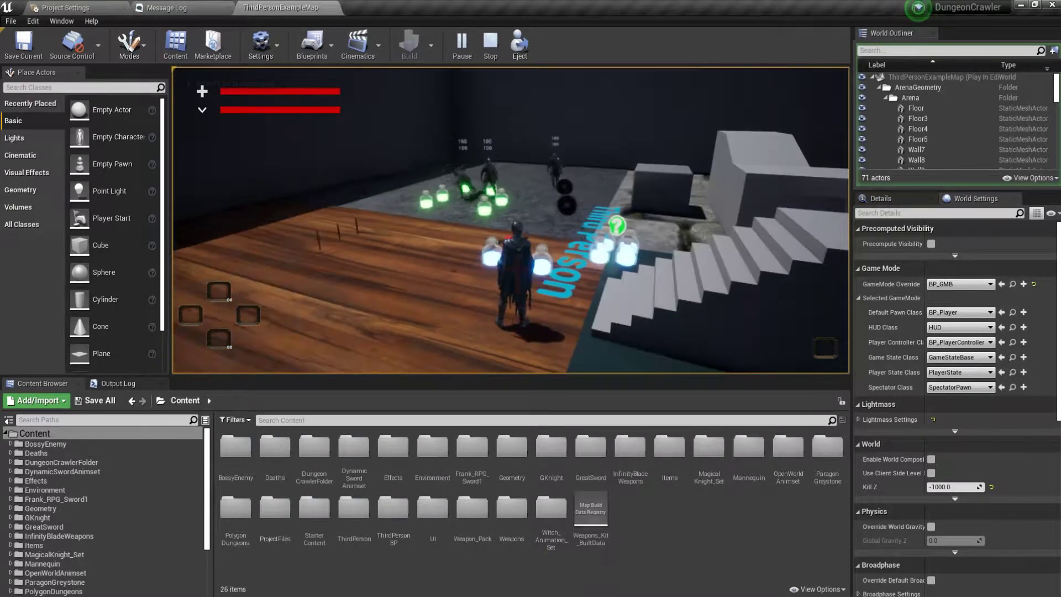
key(w)
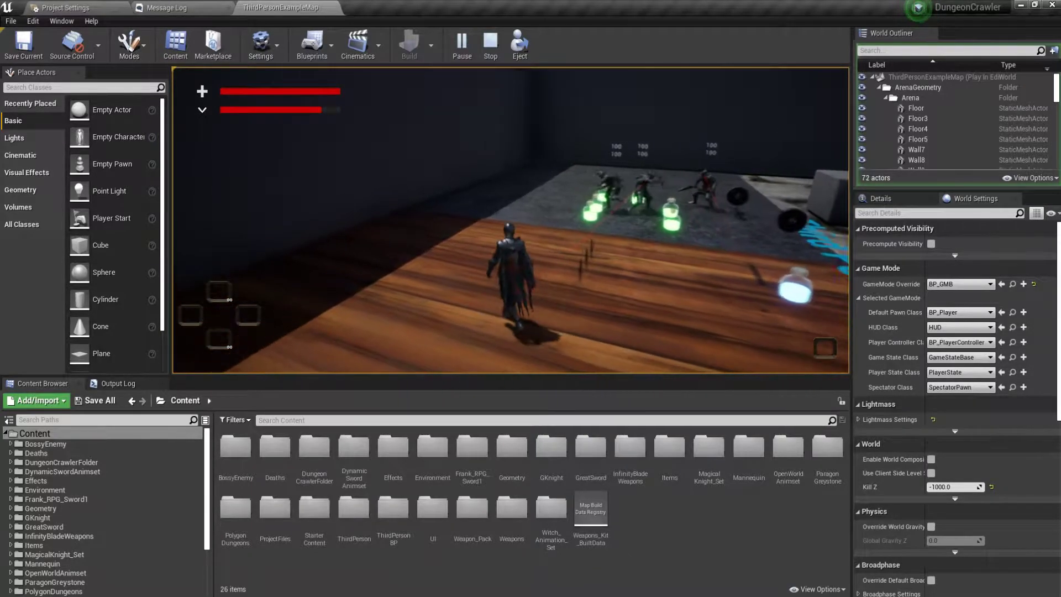
key(w)
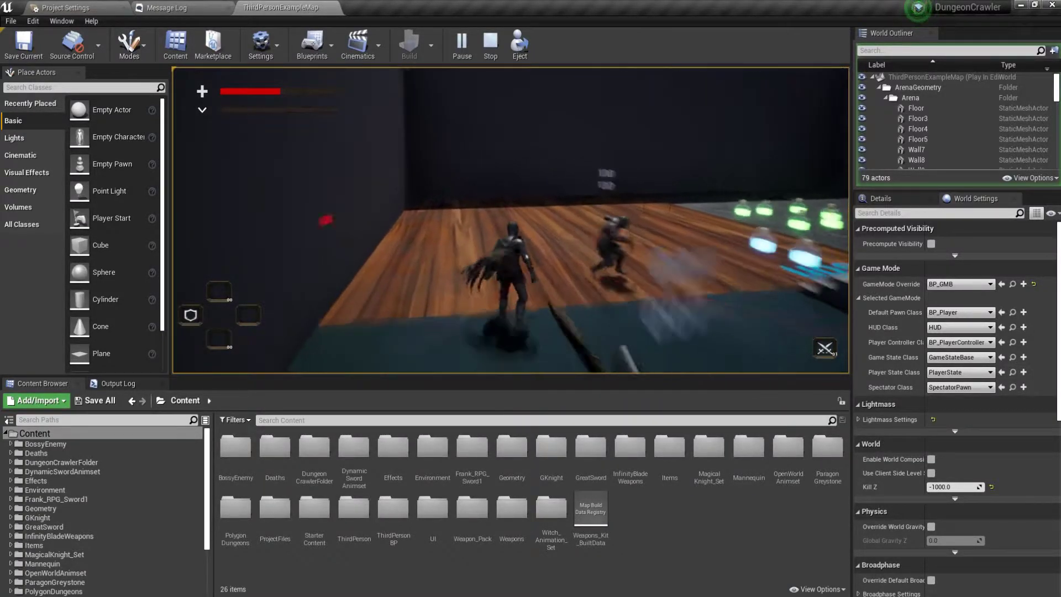
- End the play session and browse into DungeonCrawlerFolder > PlayerController
key(Escape)
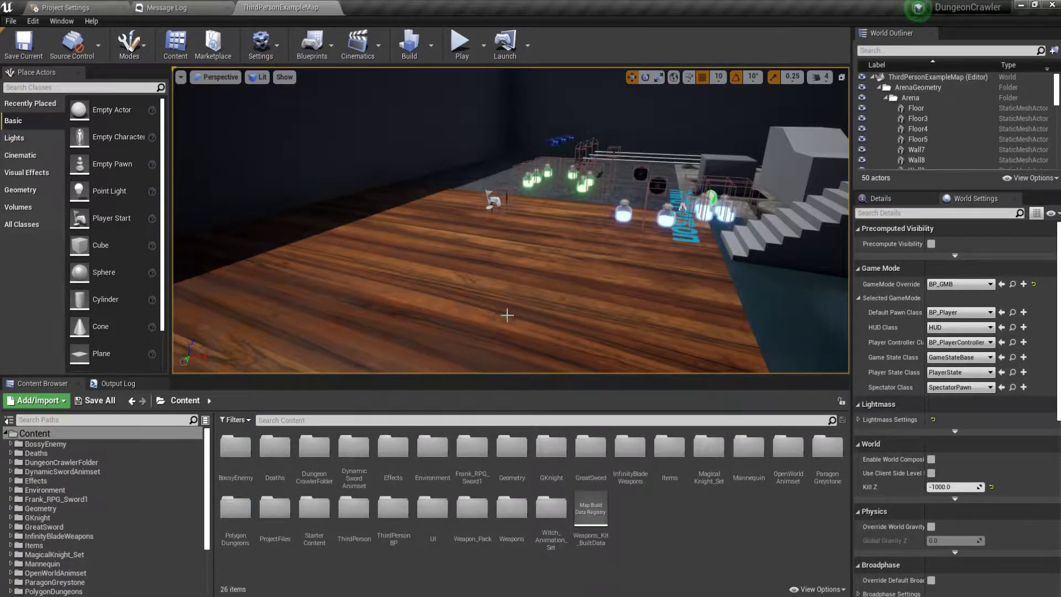
double_click(314, 460)
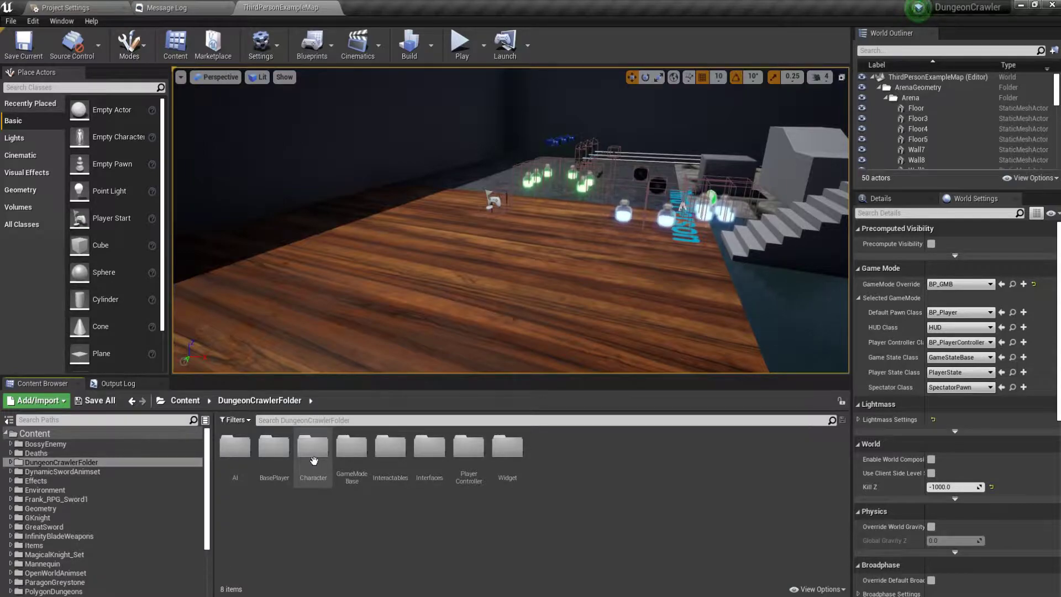
double_click(469, 459)
- Open BP_PlayerController and pan to the Shield Pickup's Set Actor Enable Collision node
double_click(239, 461)
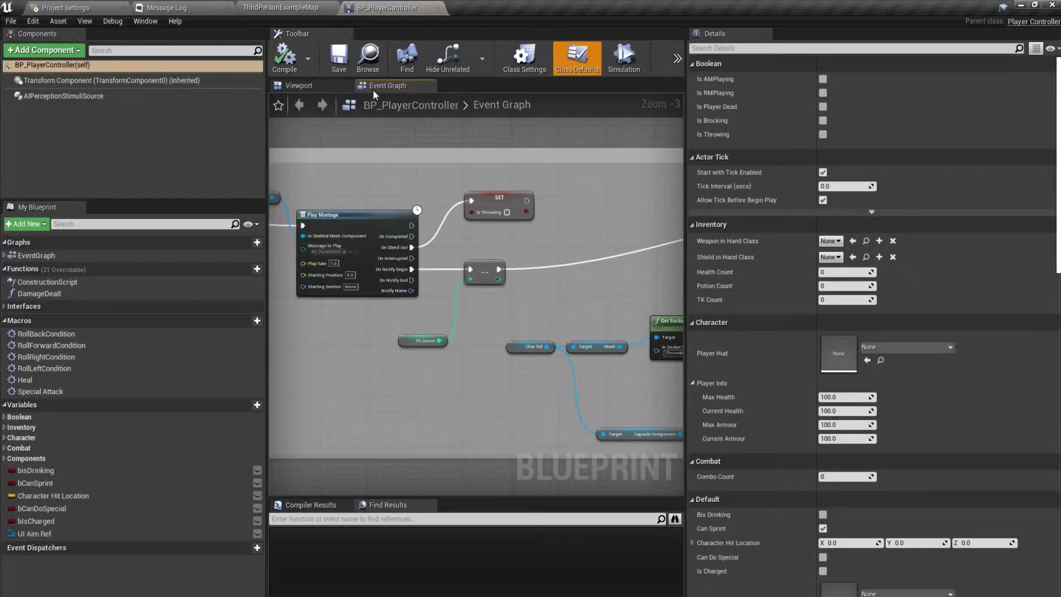
scroll(360, 269, down, 4)
scroll(367, 320, down, 3)
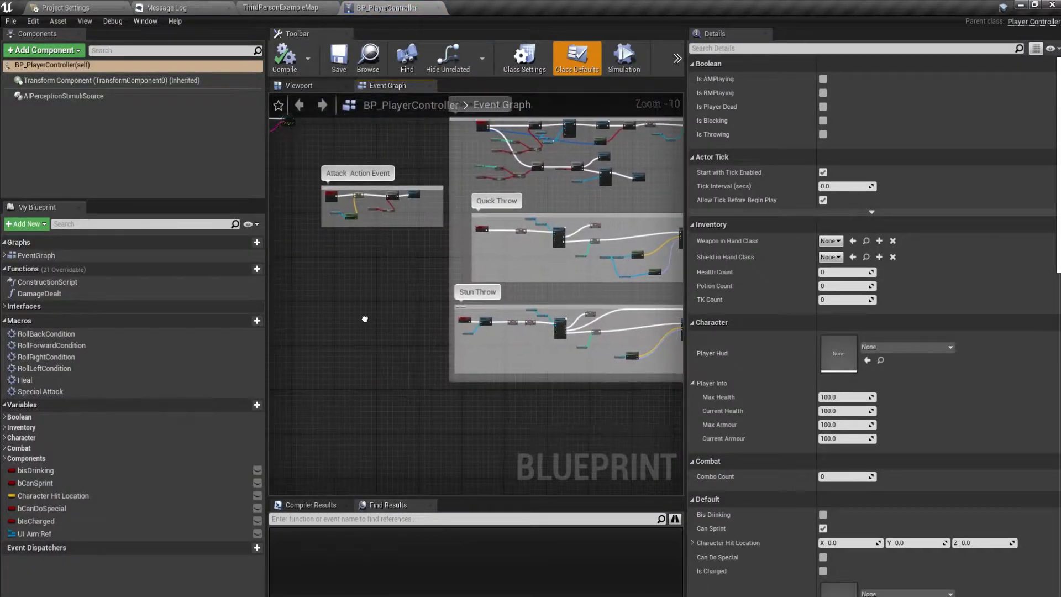
right_drag(367, 319, 450, 367)
scroll(450, 367, down, 2)
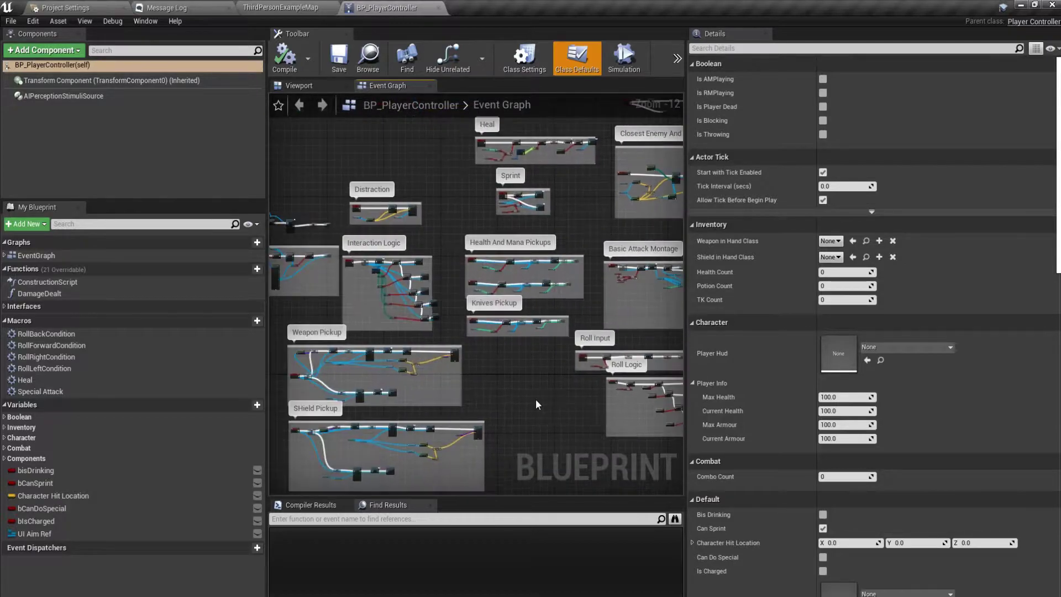
right_drag(530, 399, 483, 373)
scroll(484, 374, up, 2)
scroll(484, 374, up, 3)
scroll(439, 268, up, 3)
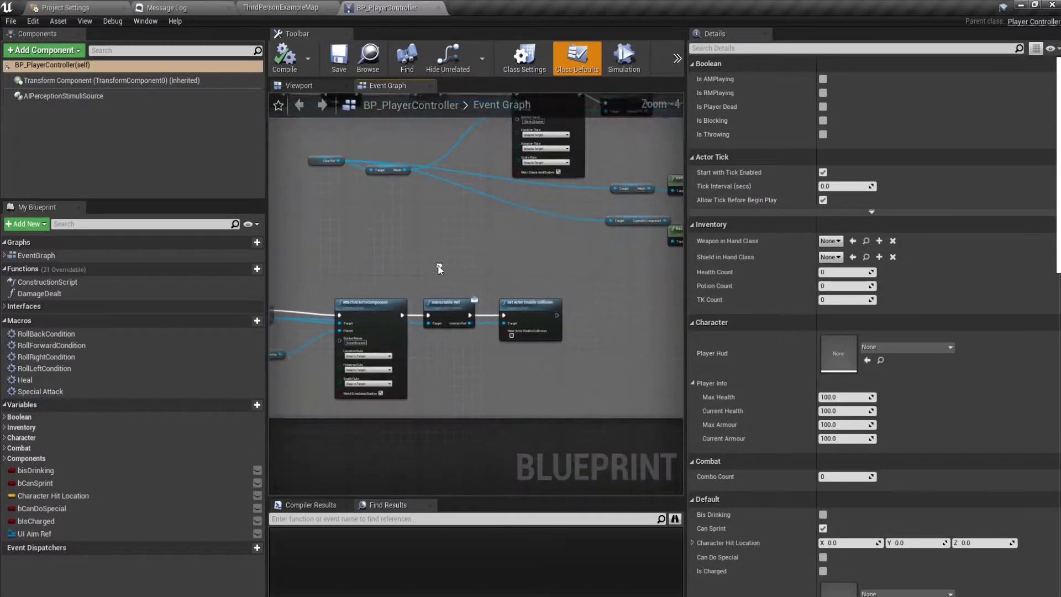
scroll(439, 269, up, 4)
right_drag(477, 334, 334, 321)
scroll(335, 321, down, 2)
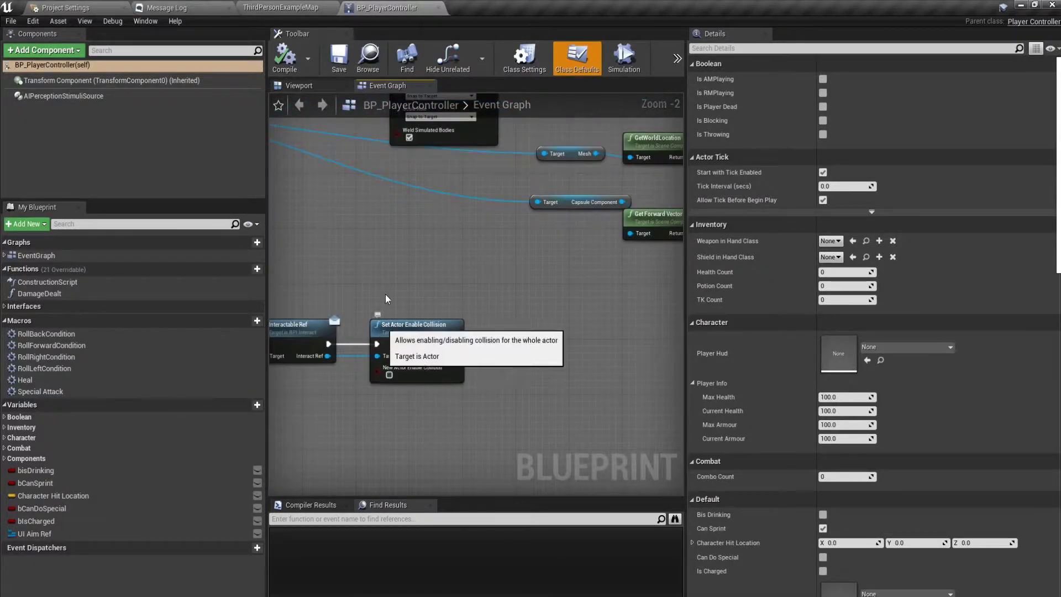
mouse_move(385, 292)
right_down()
mouse_move(369, 373)
mouse_move(394, 297)
right_up()
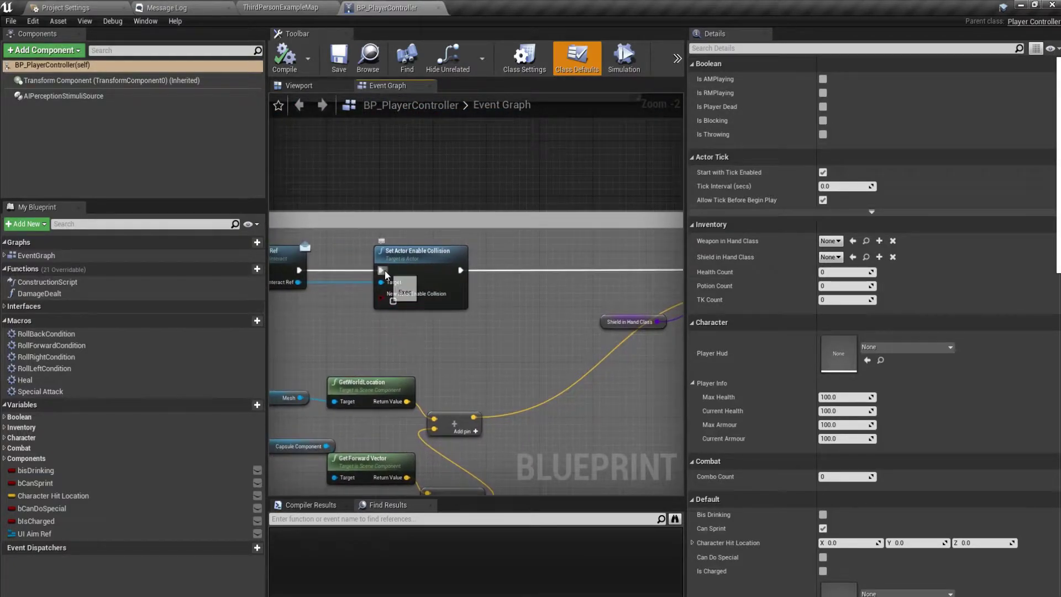
- Delete the Set Actor Enable Collision node from the Shield Pickup logic
drag(464, 278, 431, 296)
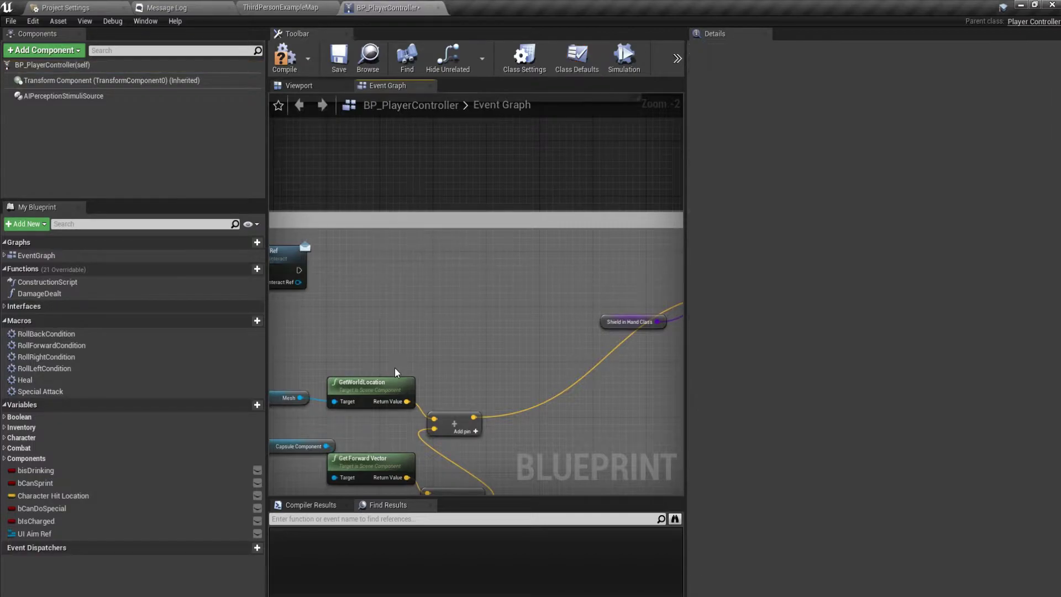
key(Delete)
right_drag(432, 295, 473, 292)
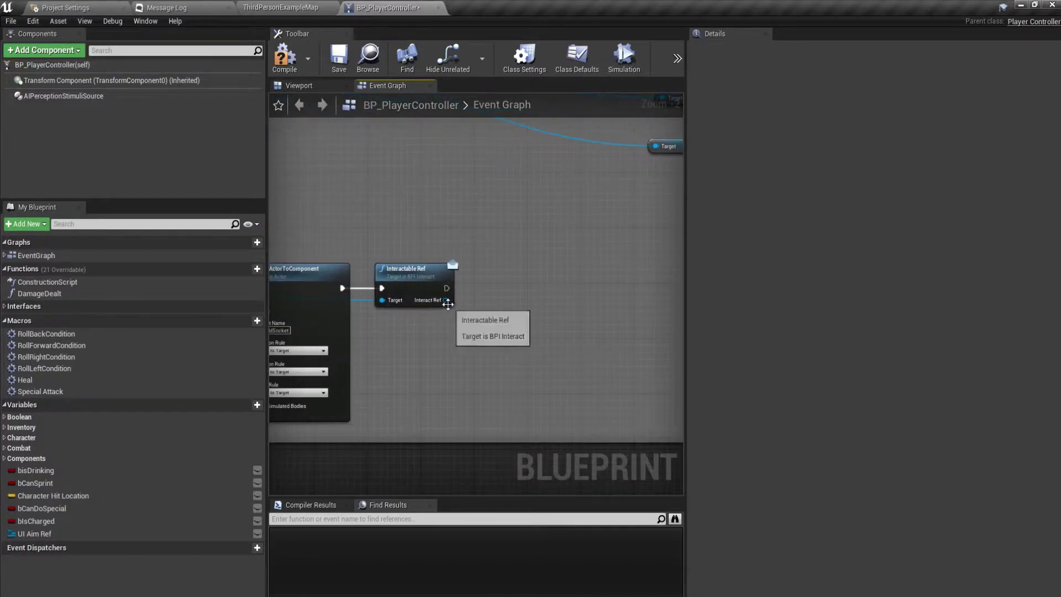
- Add a SkeletalMesh Set Collision Response to Channel node from Interact Ref, channel Pawn
drag(489, 333, 489, 334)
text(set collisi)
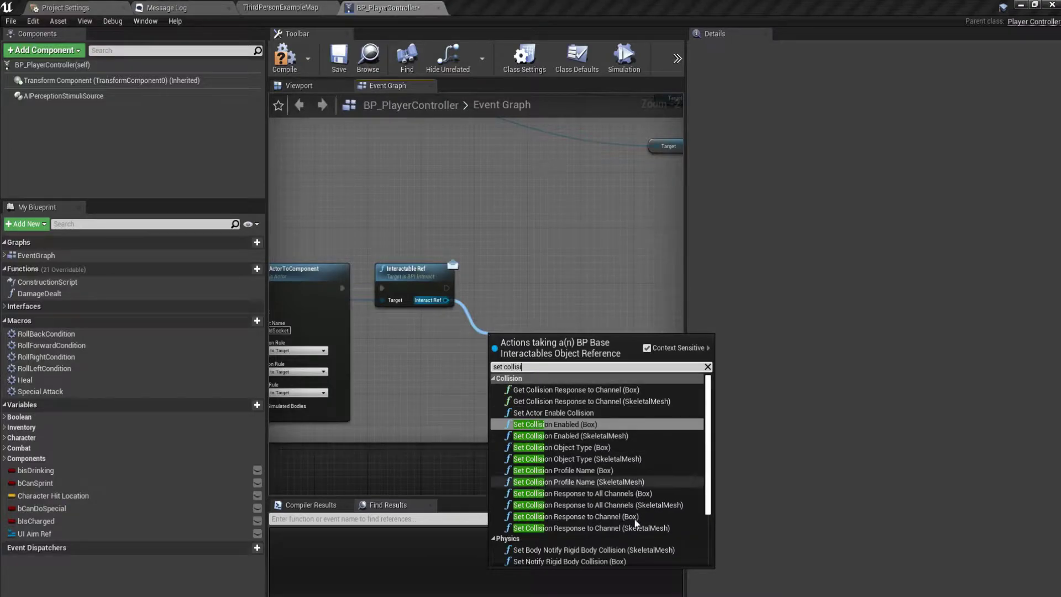
click(612, 527)
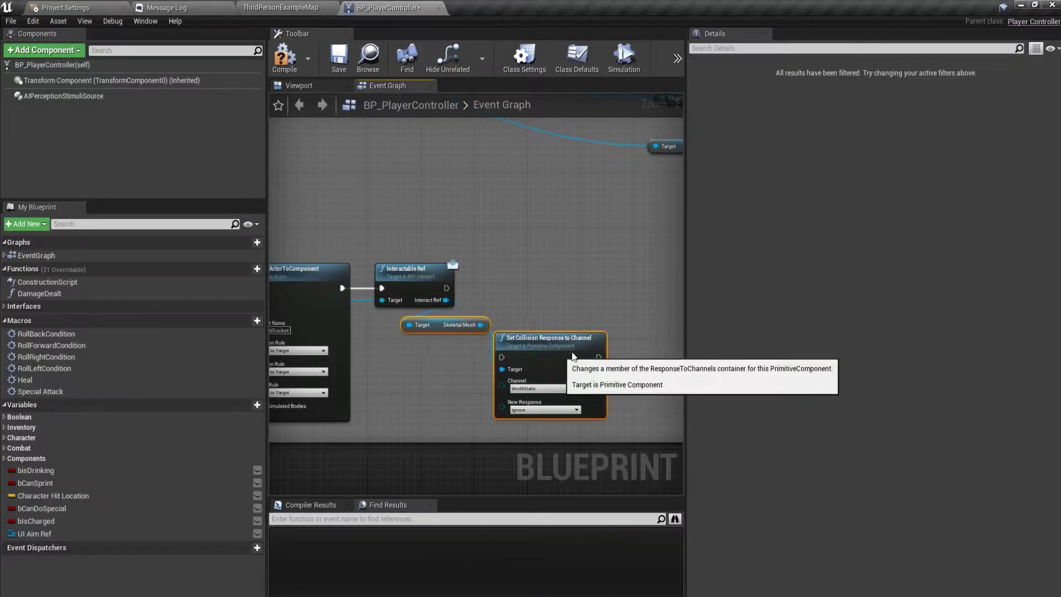
drag(560, 339, 566, 276)
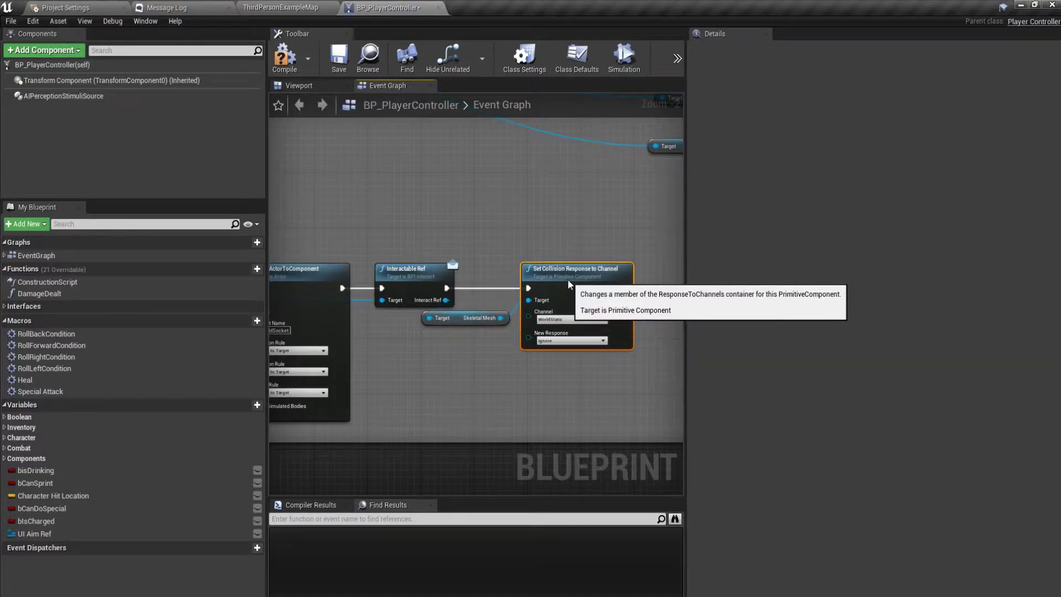
click(573, 320)
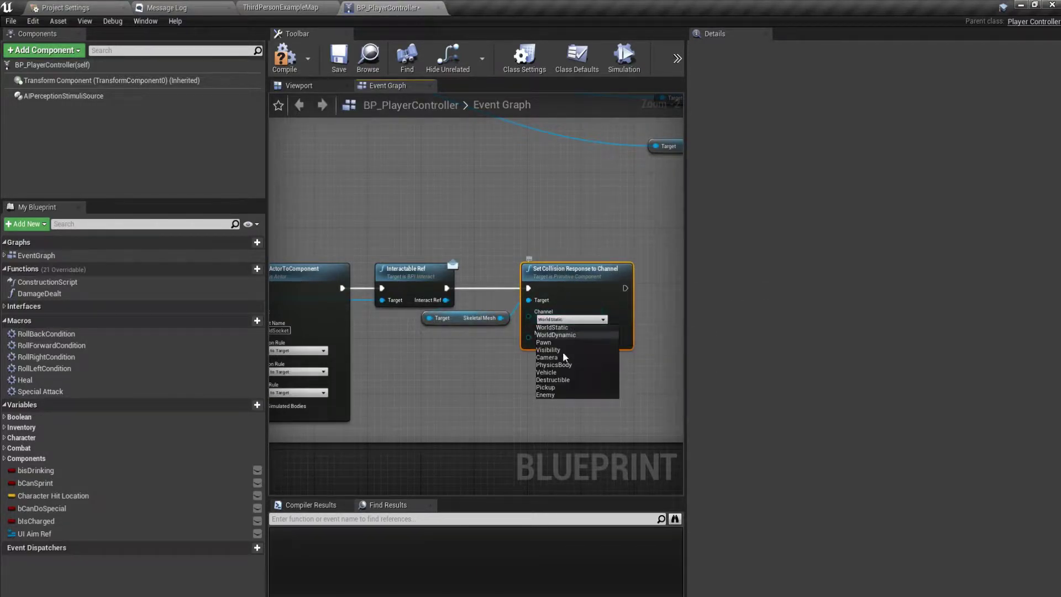
right_drag(560, 346, 544, 391)
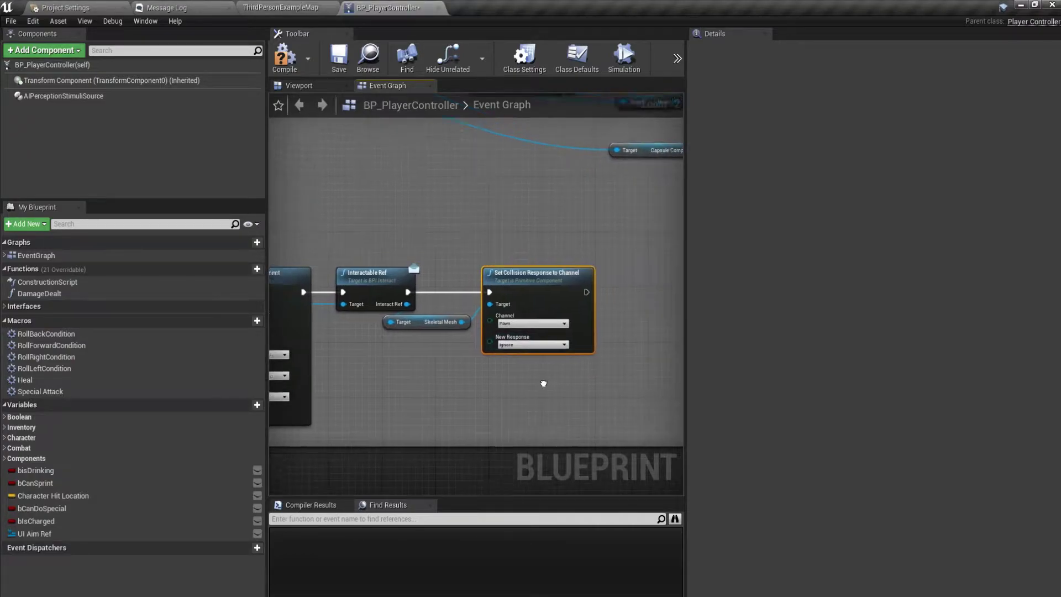
- Add a Set Collision Enabled node set to Physics Only (No Query Collision)
drag(431, 367, 430, 367)
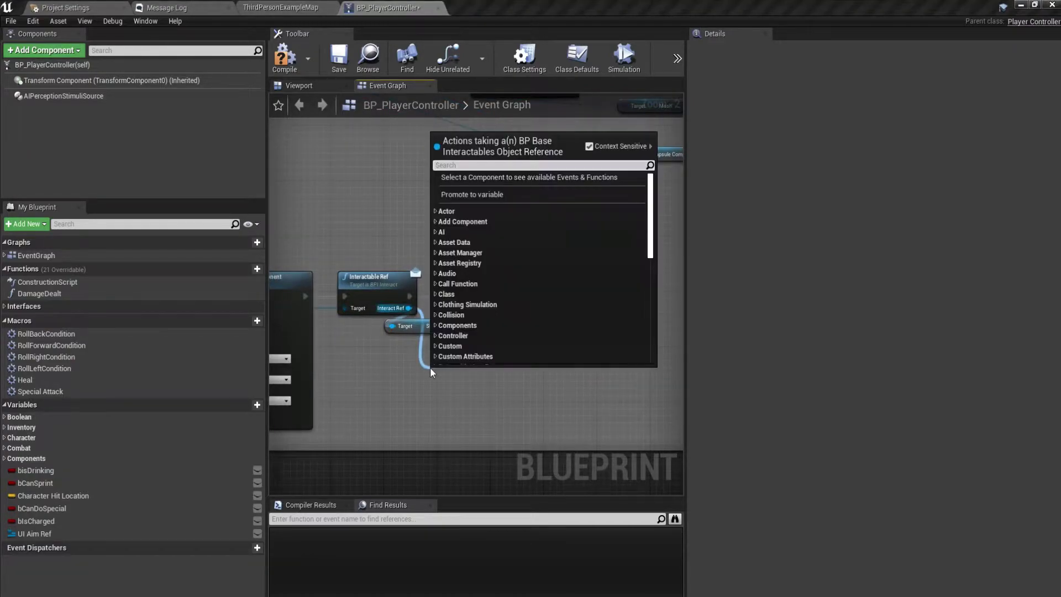
text(collision)
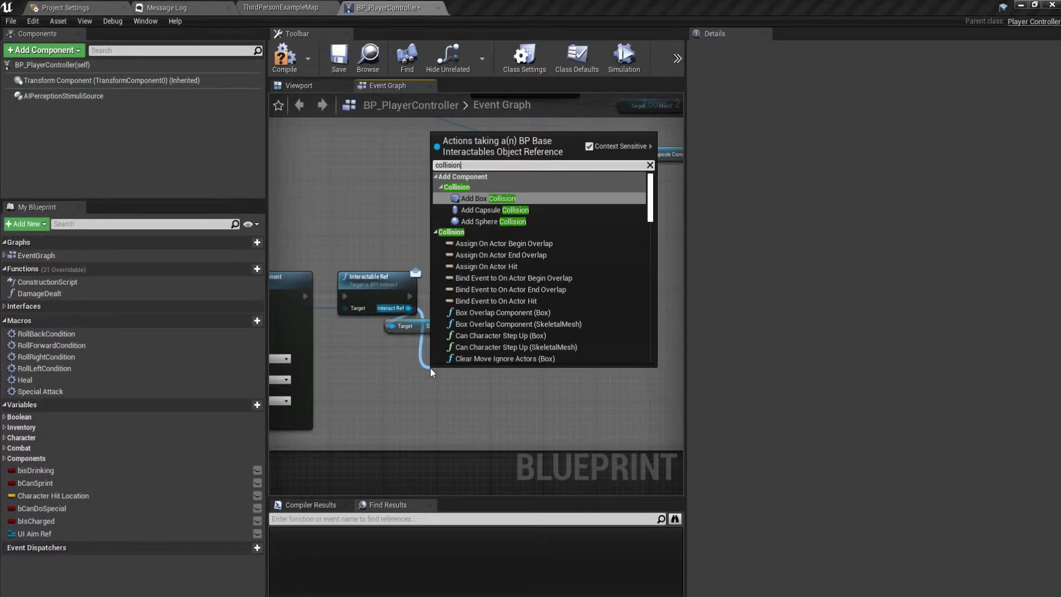
scroll(551, 348, down, 5)
scroll(551, 347, down, 2)
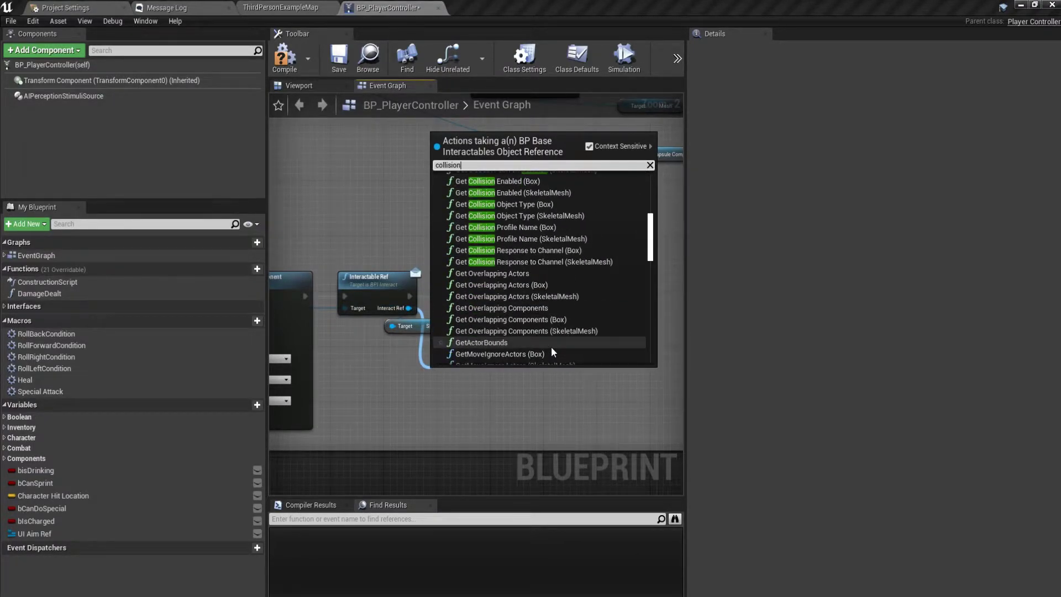
scroll(551, 346, down, 3)
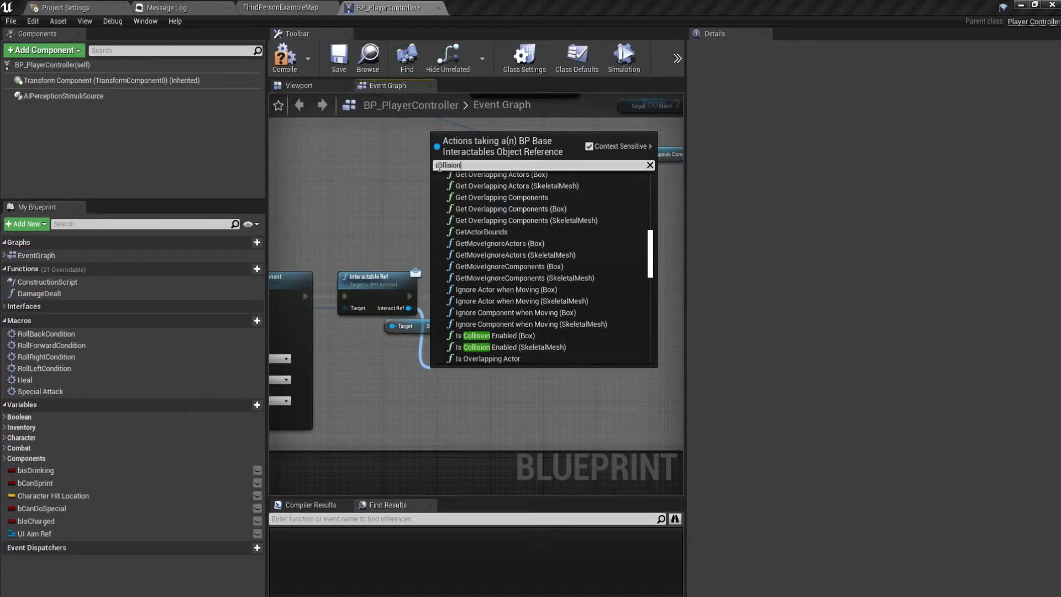
text(set)
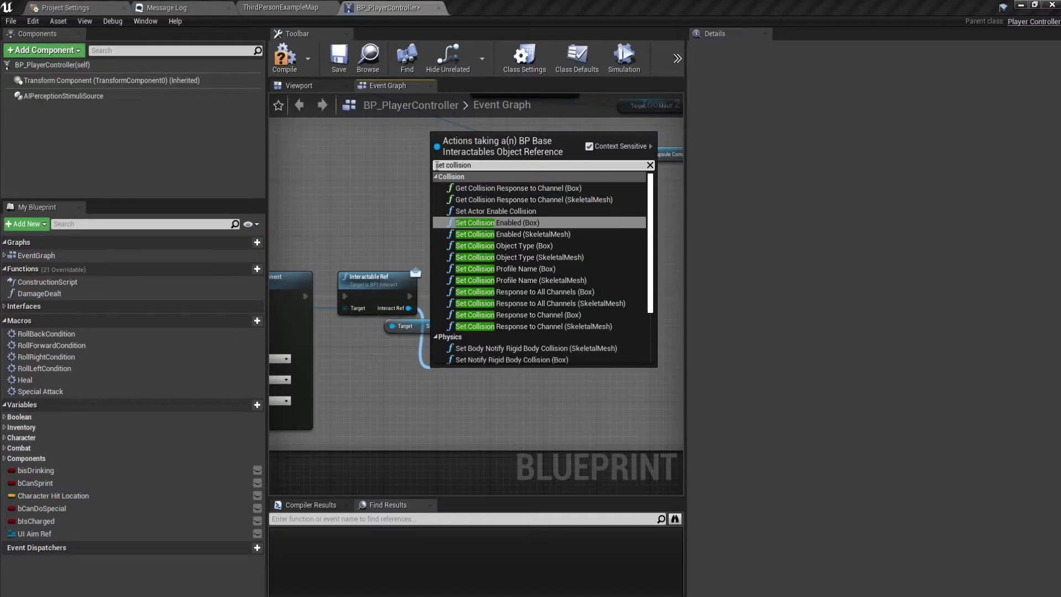
click(542, 226)
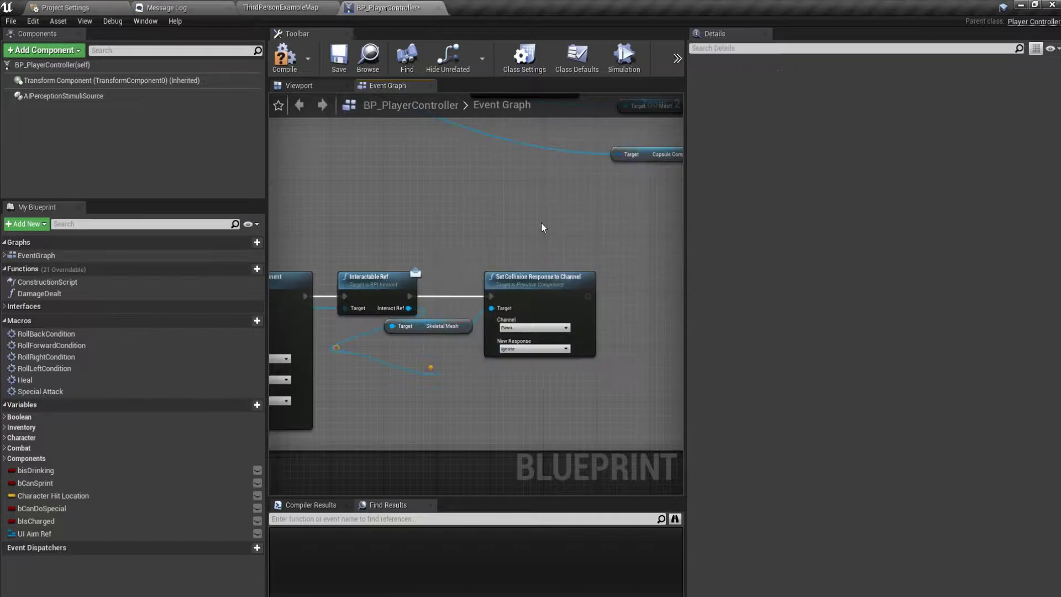
drag(489, 391, 632, 411)
right_drag(630, 363, 511, 379)
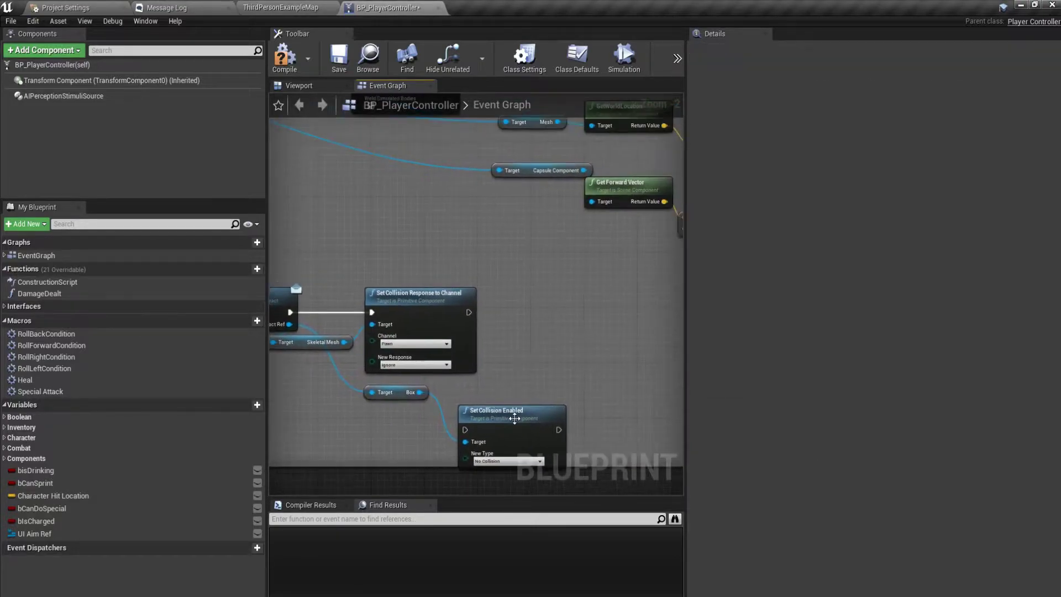
drag(519, 423, 555, 302)
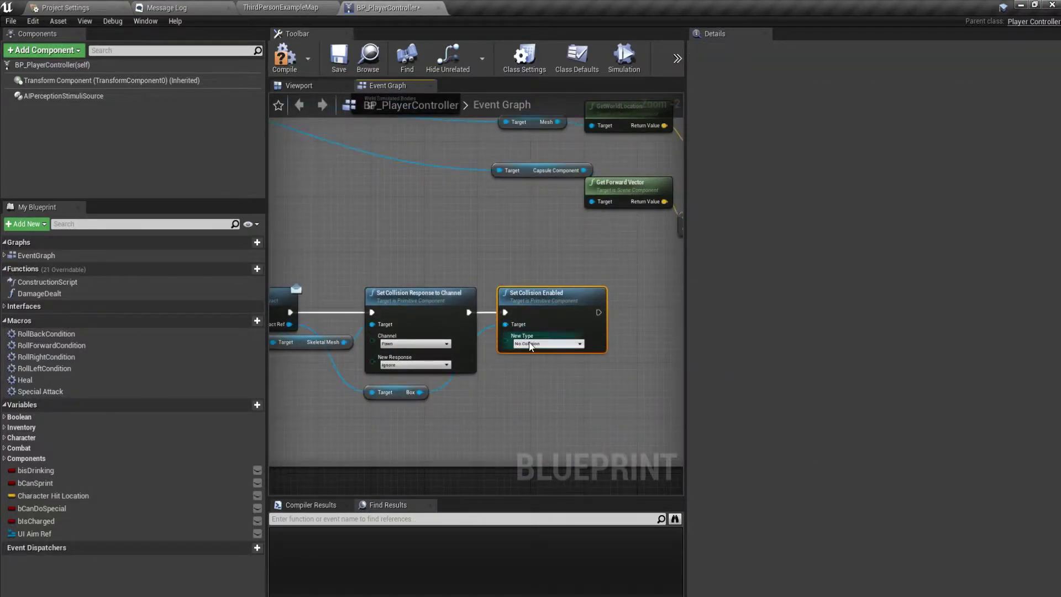
click(531, 367)
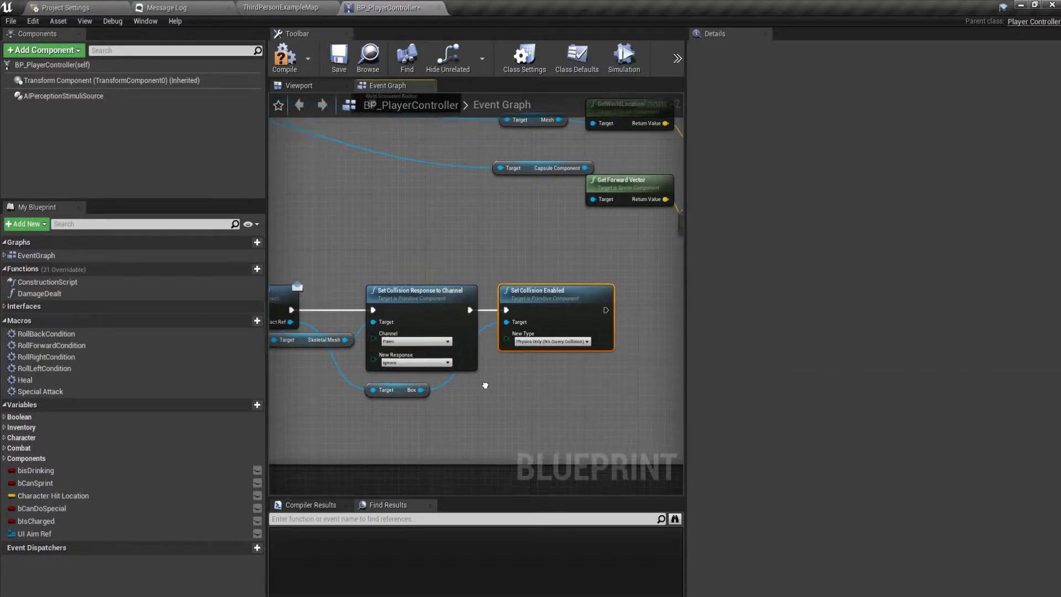
scroll(501, 358, down, 1)
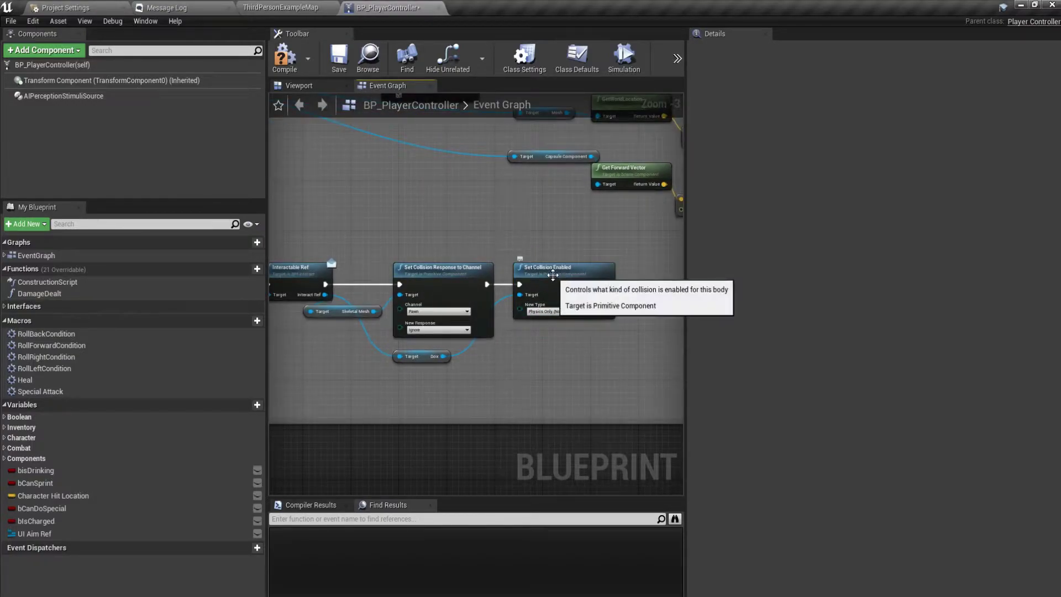
scroll(410, 278, down, 3)
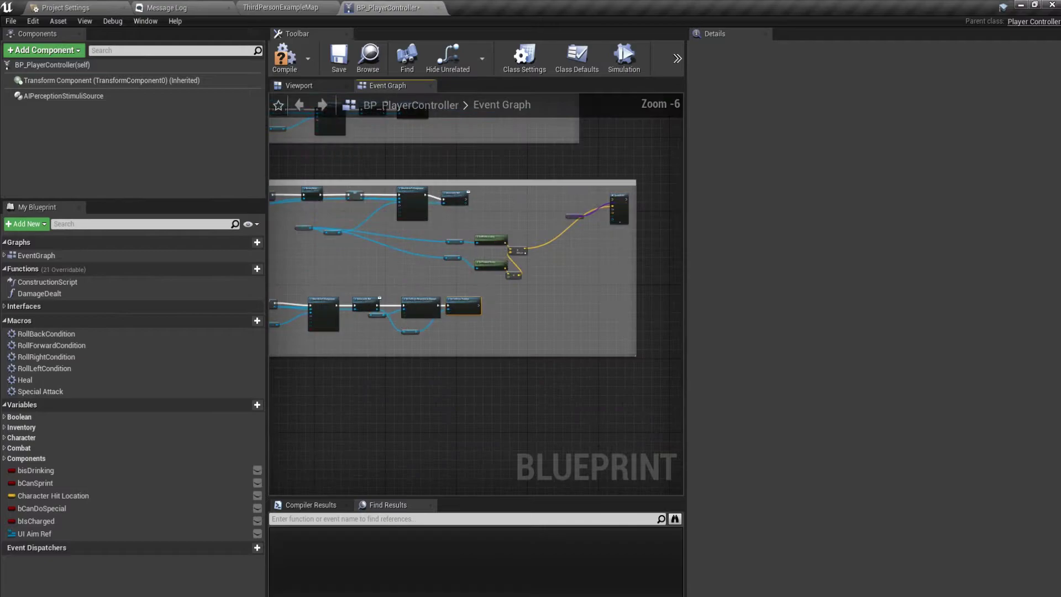
scroll(408, 295, up, 2)
- Paste the collision nodes, wire them to the Box target and SpawnActor, and save
right_drag(534, 407, 459, 237)
key(ctrl+v)
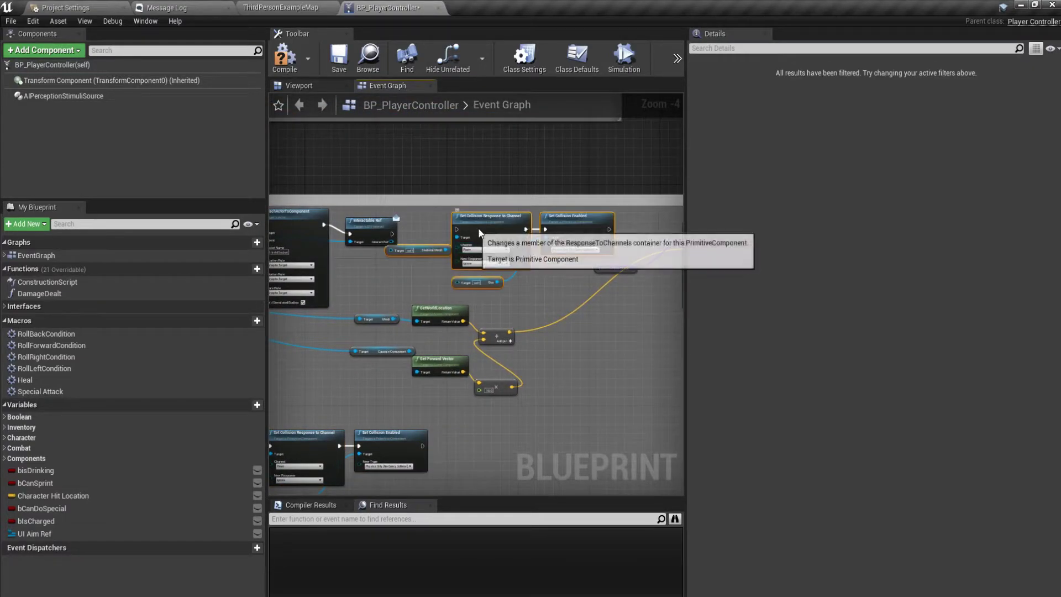
drag(391, 234, 463, 230)
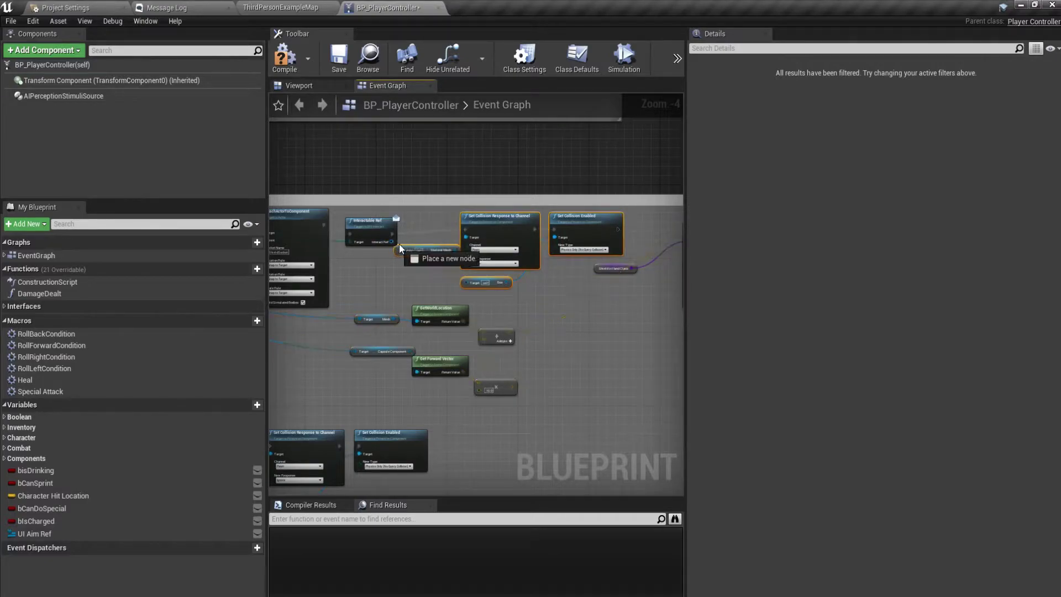
drag(466, 286, 465, 284)
right_drag(464, 284, 453, 253)
drag(526, 263, 518, 251)
right_drag(520, 252, 611, 237)
click(340, 66)
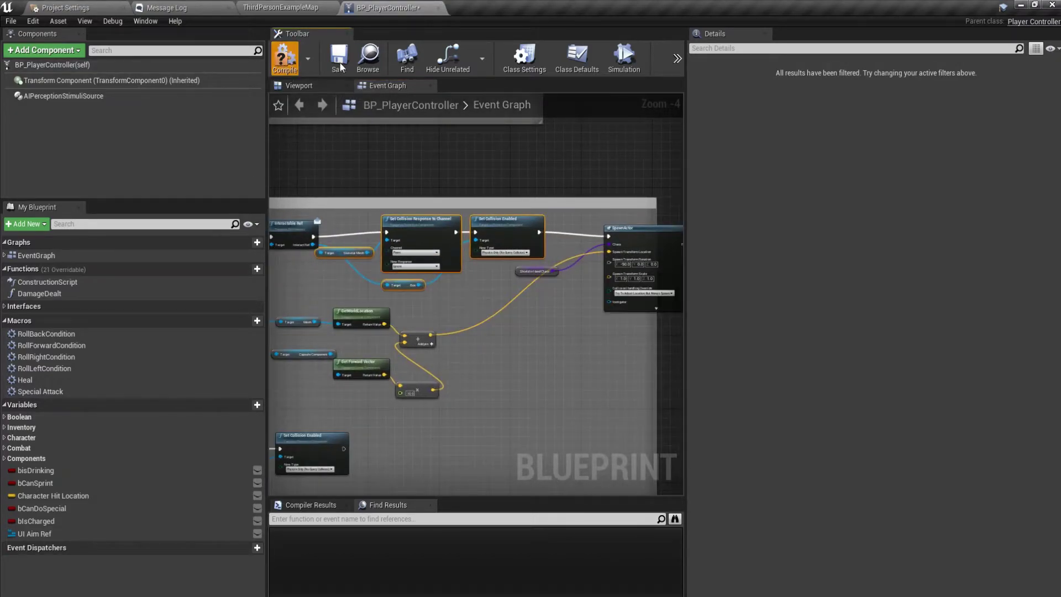
click(319, 10)
- Play-test the level, running past the enemies and Dirty Normal Shield pickup, then stop
click(464, 48)
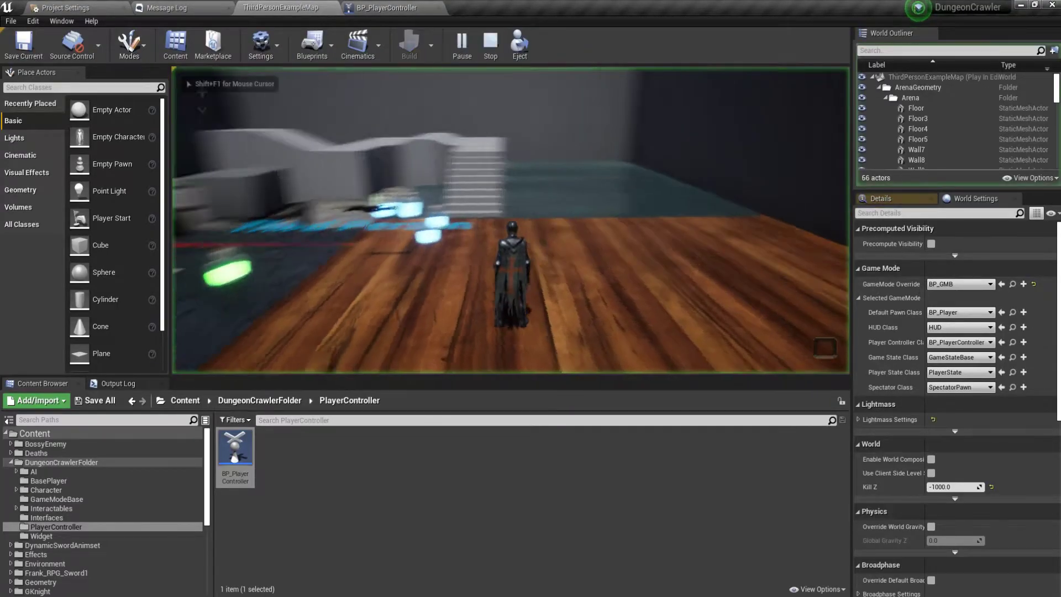
key(w)
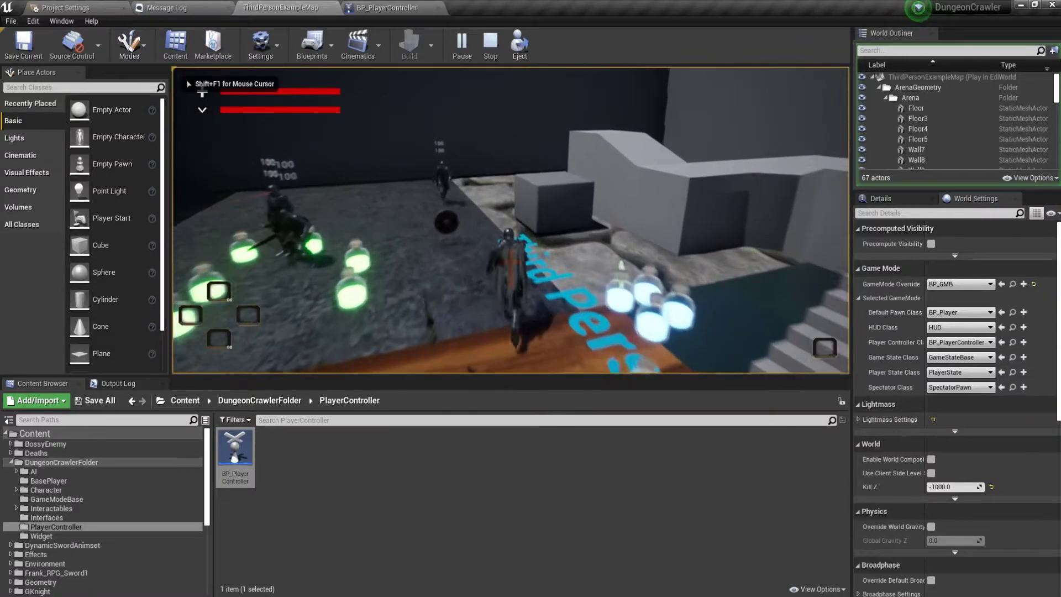
key(w)
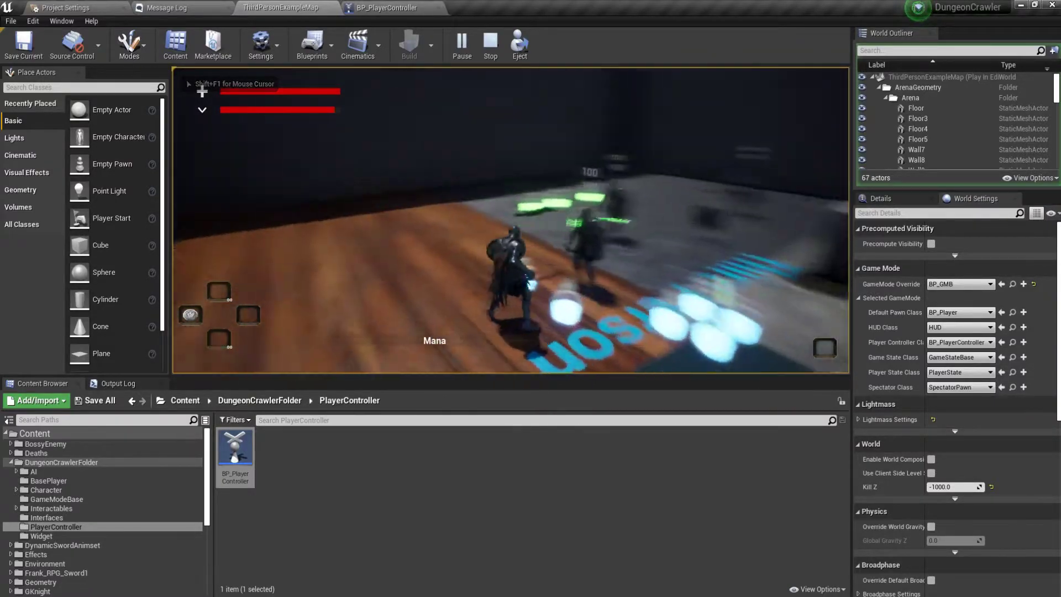
key(w)
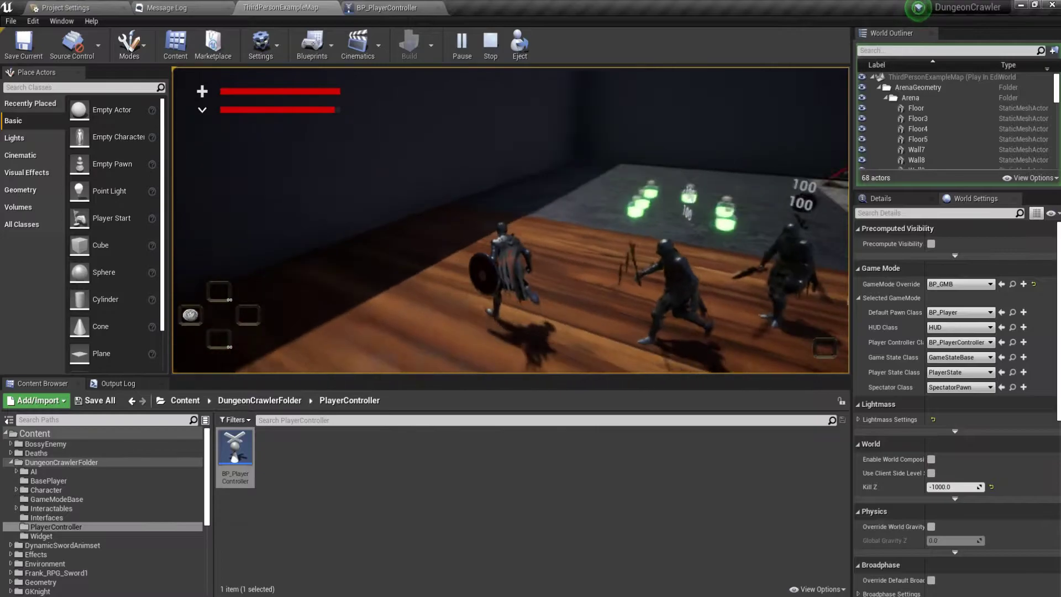
key(w)
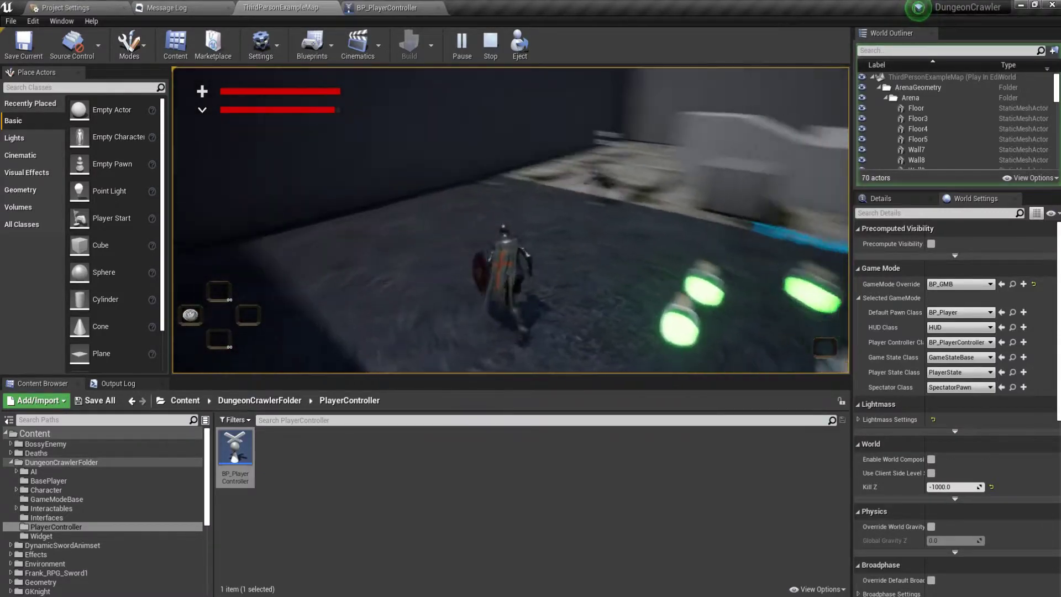
key(w)
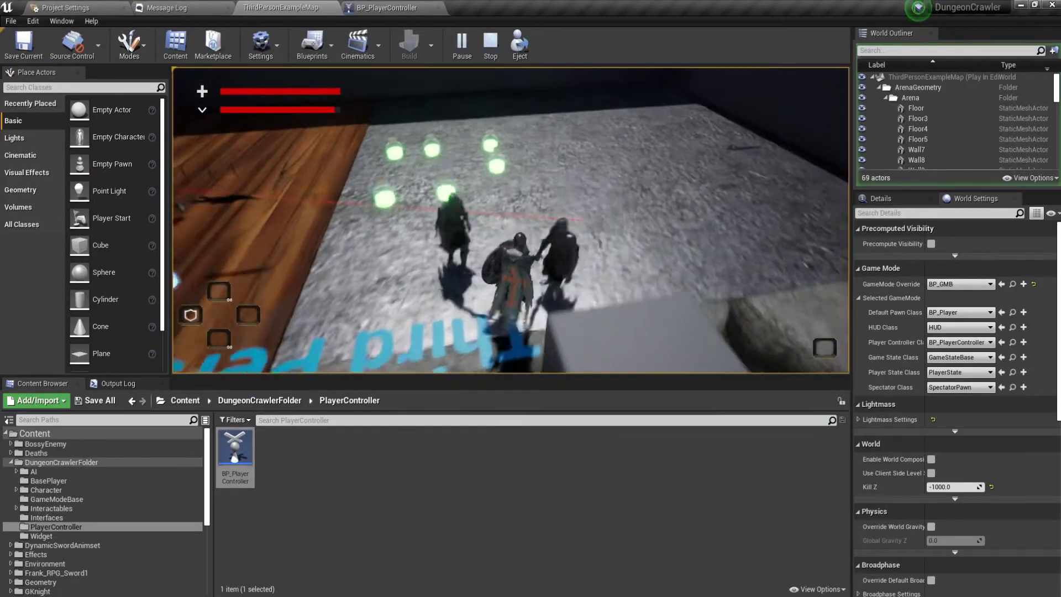
key(w)
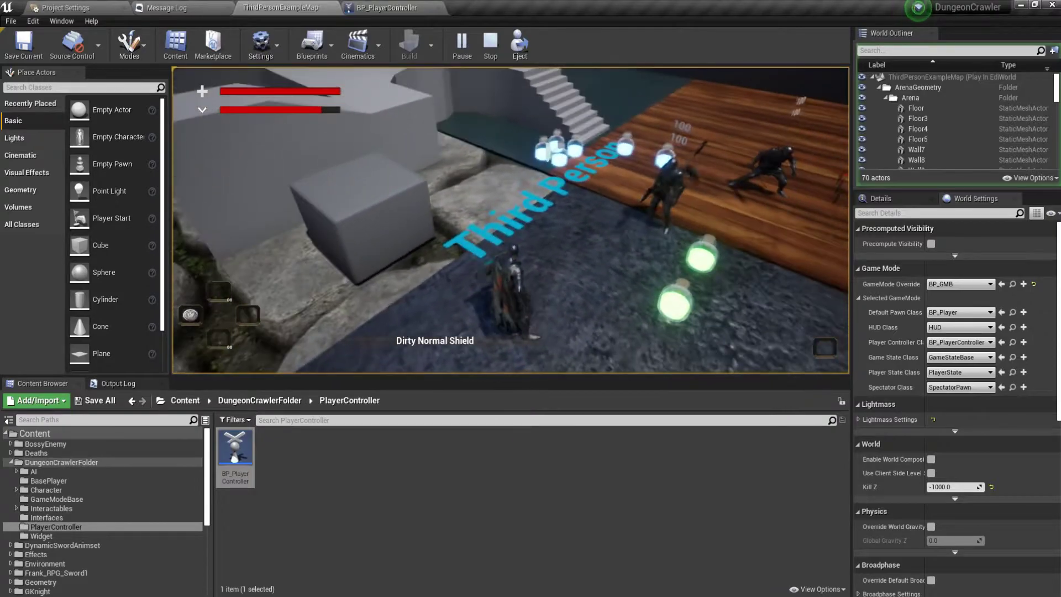
key(w)
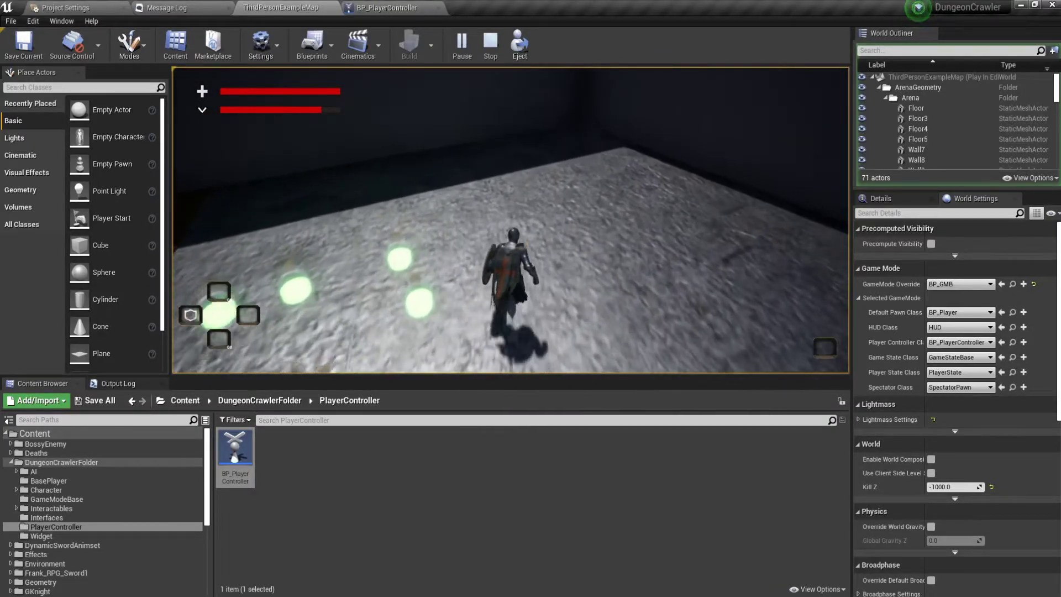
key(w)
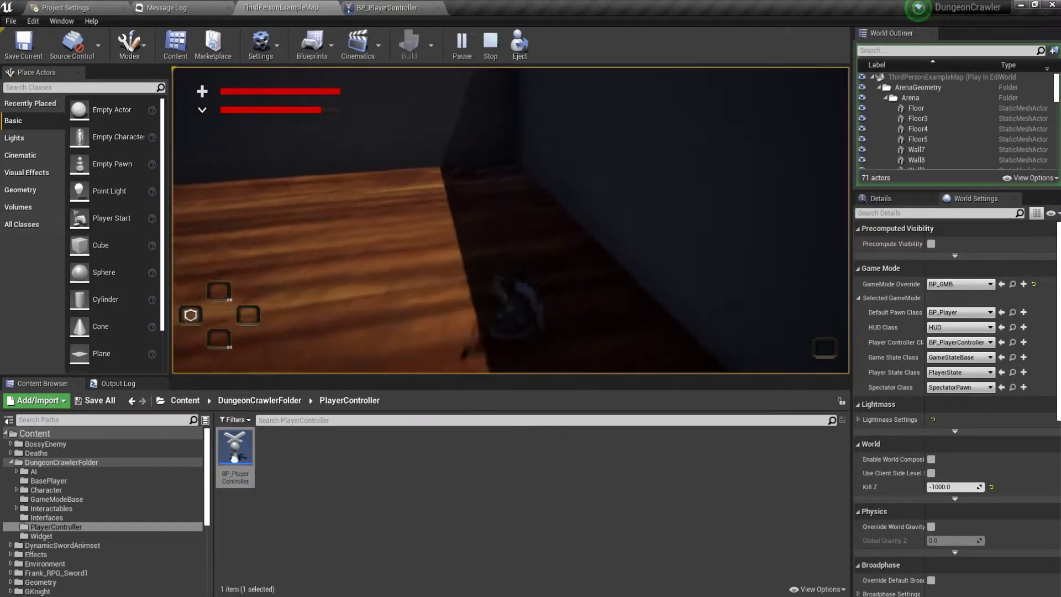
key(Escape)
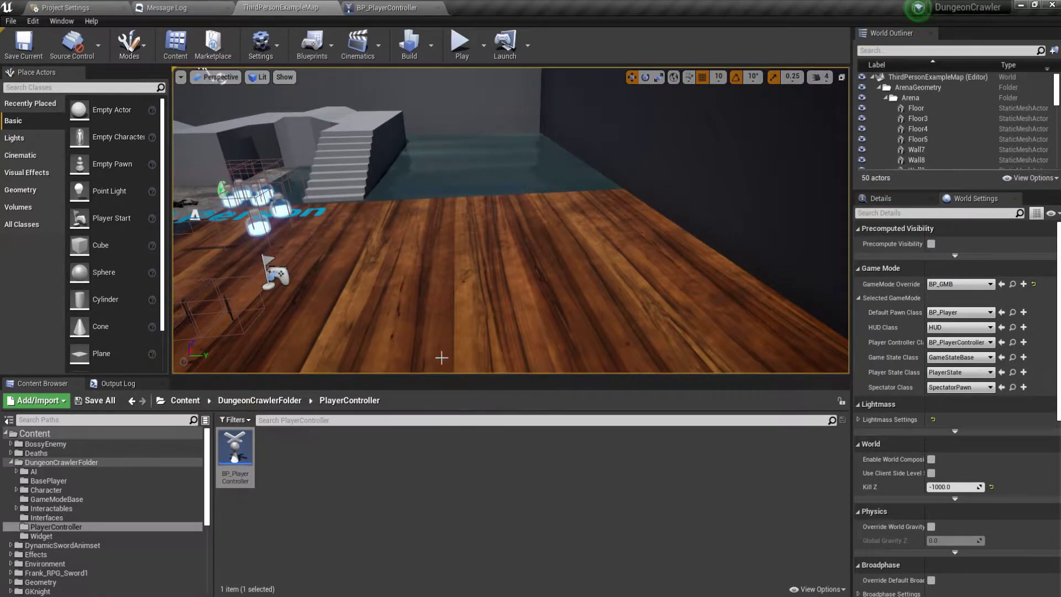
- Open BP_EnemyDagger from DungeonCrawlerFolder's AI folder
click(258, 399)
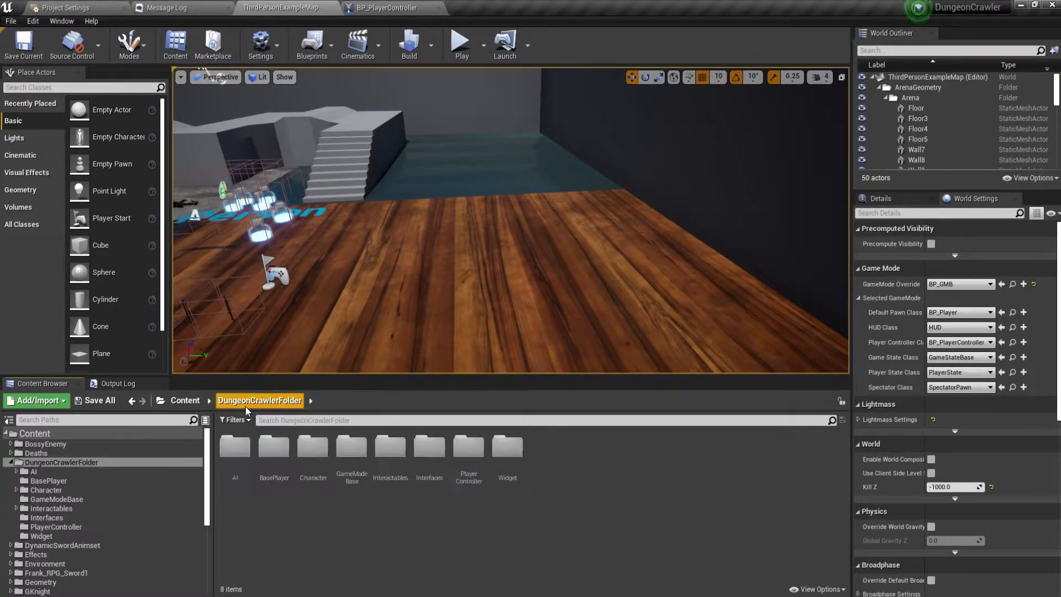
double_click(236, 465)
double_click(741, 448)
scroll(483, 339, up, 2)
scroll(495, 365, up, 1)
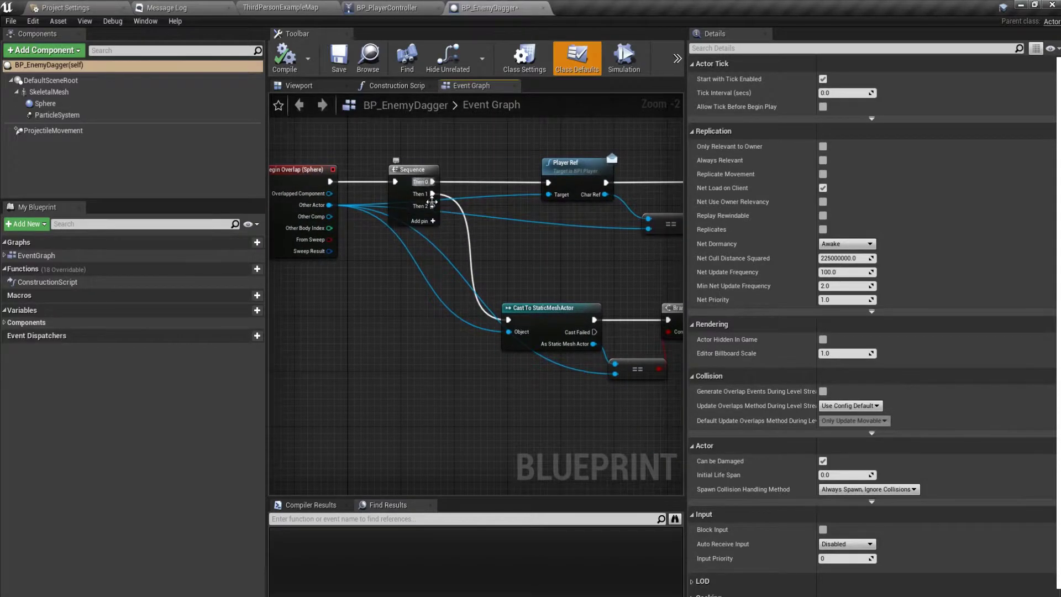
- Add an Interactable Ref node from Other Actor, driven by Sequence's third output
right_drag(459, 282, 337, 214)
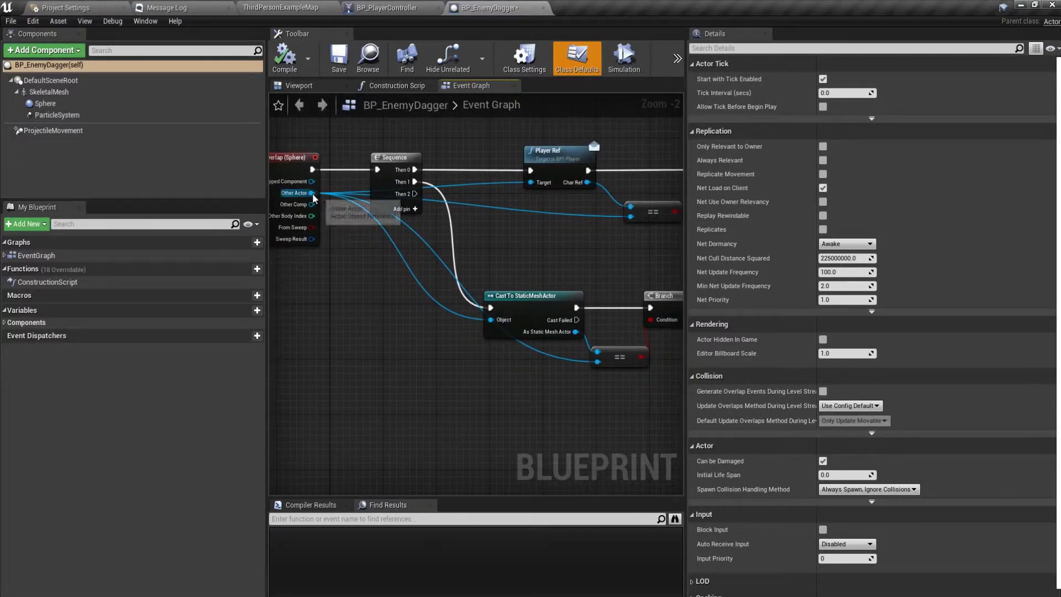
drag(311, 193, 510, 421)
text(int)
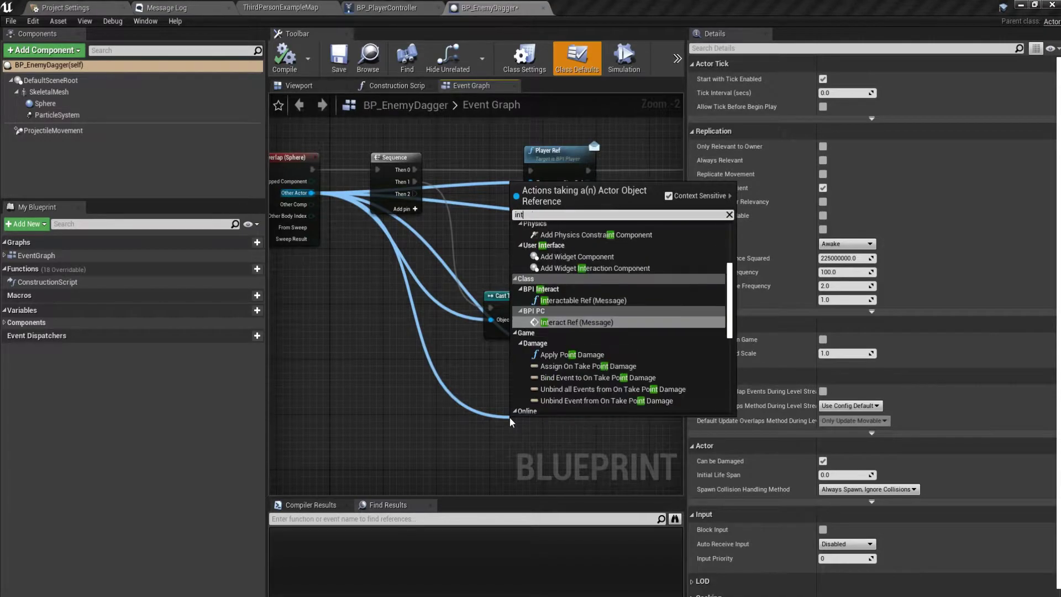
text(eract)
key(Up)
key(Return)
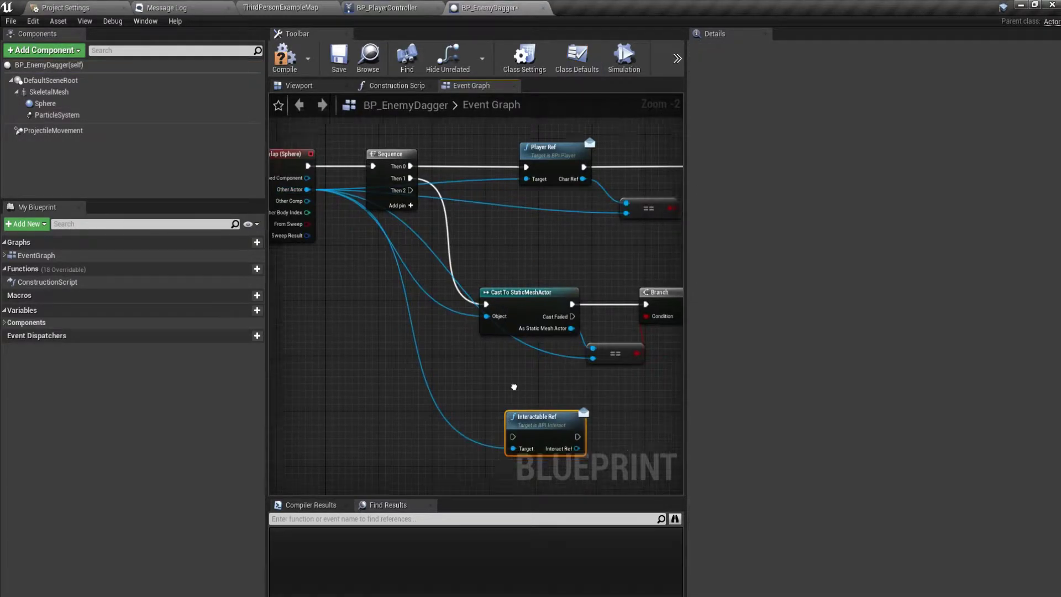
right_drag(512, 422, 442, 384)
drag(454, 400, 449, 401)
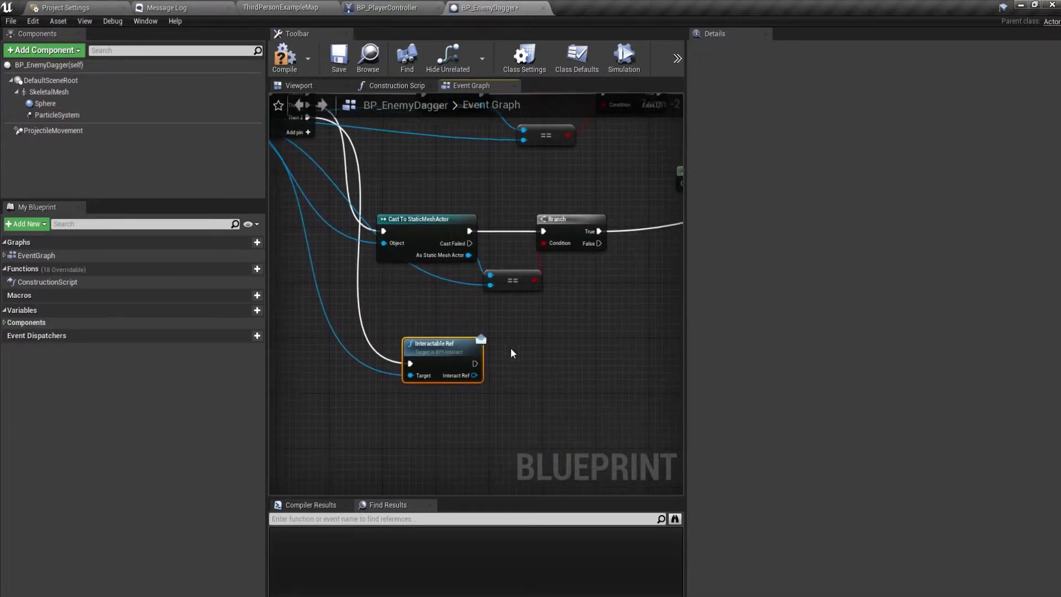
- Duplicate the Branch and == pair, wire its B input and True to Destroy Actor
right_drag(586, 325, 521, 260)
key(ctrl+c)
key(ctrl+v)
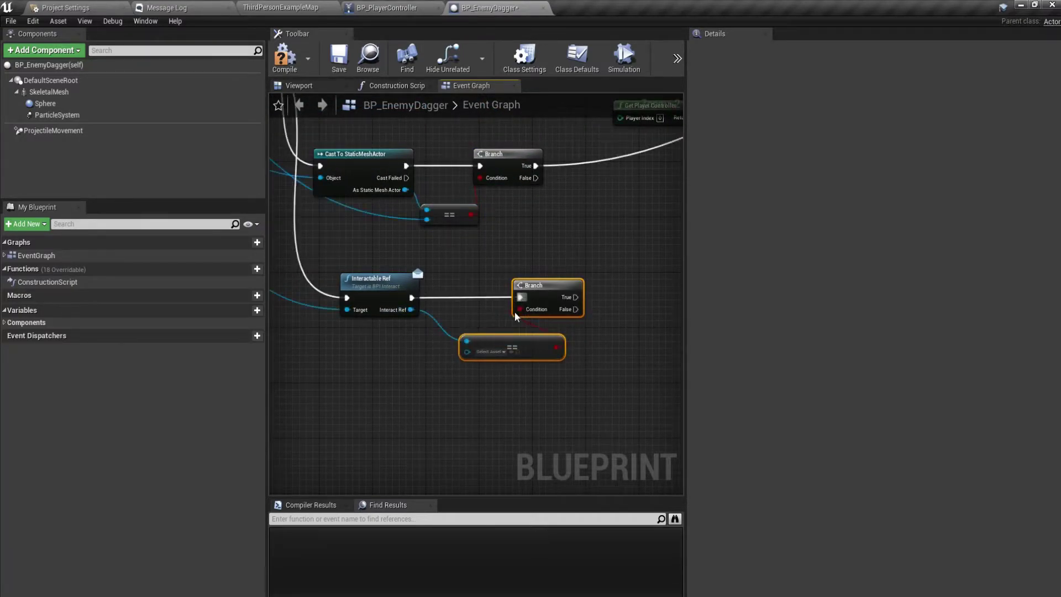
drag(474, 361, 435, 238)
scroll(435, 238, up, 1)
right_drag(387, 318, 407, 362)
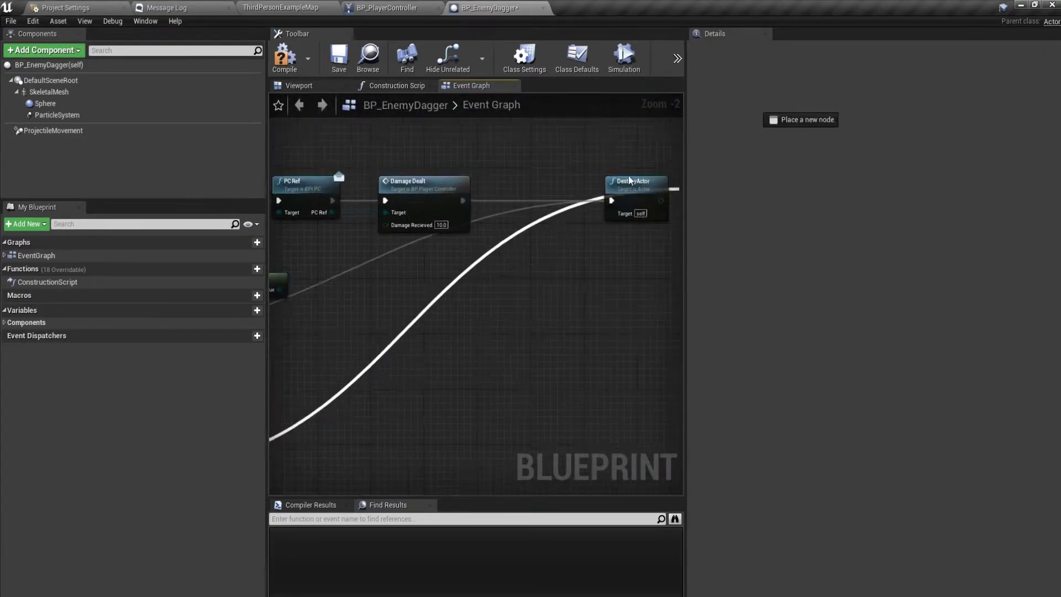
drag(393, 378, 542, 216)
right_drag(542, 215, 392, 121)
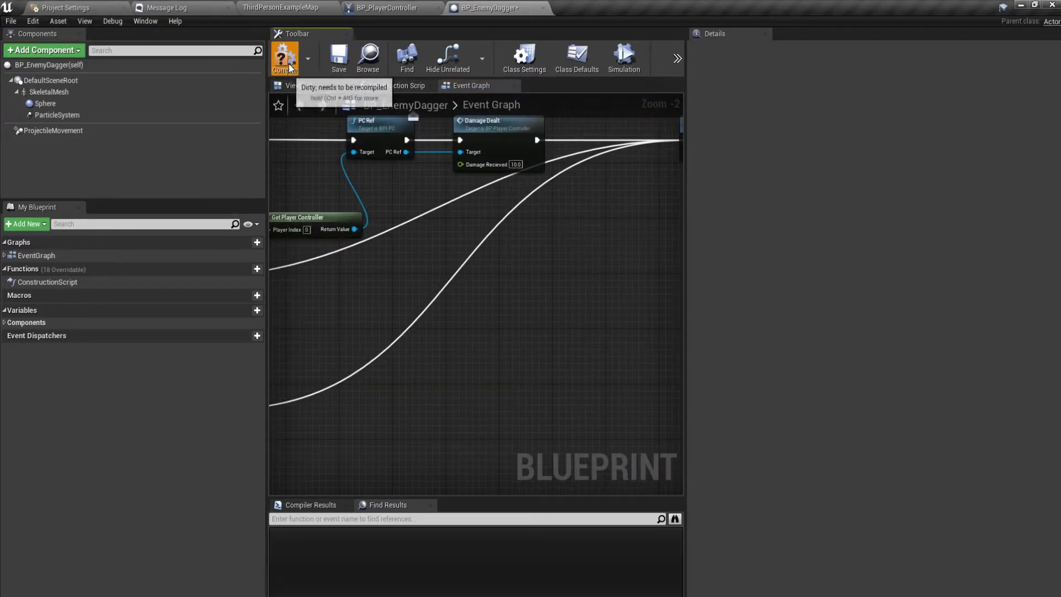
- Compile and save BP_EnemyDagger, then start a play session in the level editor
click(284, 59)
click(340, 58)
click(386, 7)
click(281, 8)
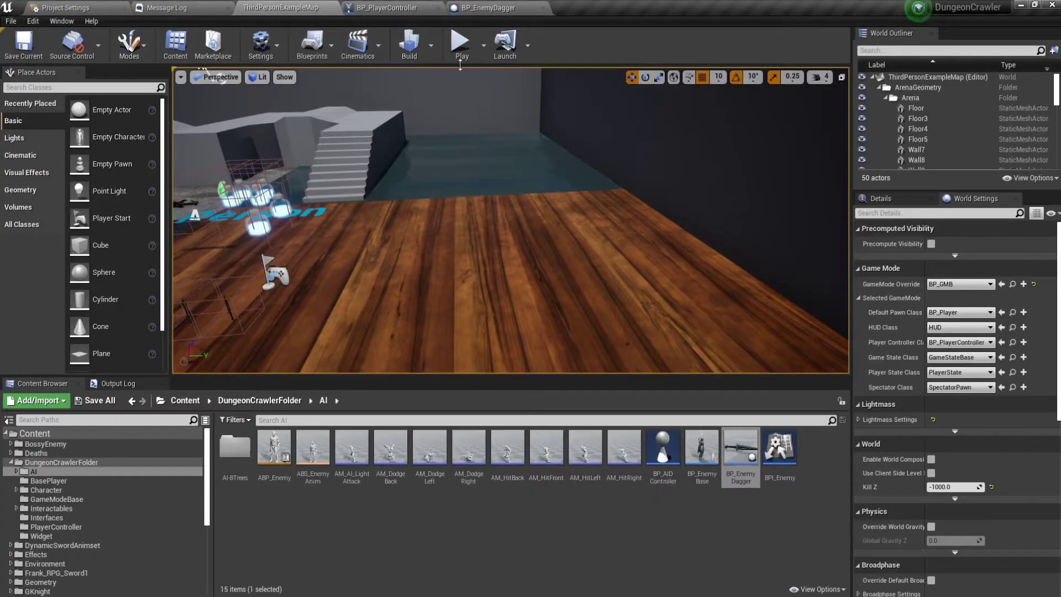
click(460, 43)
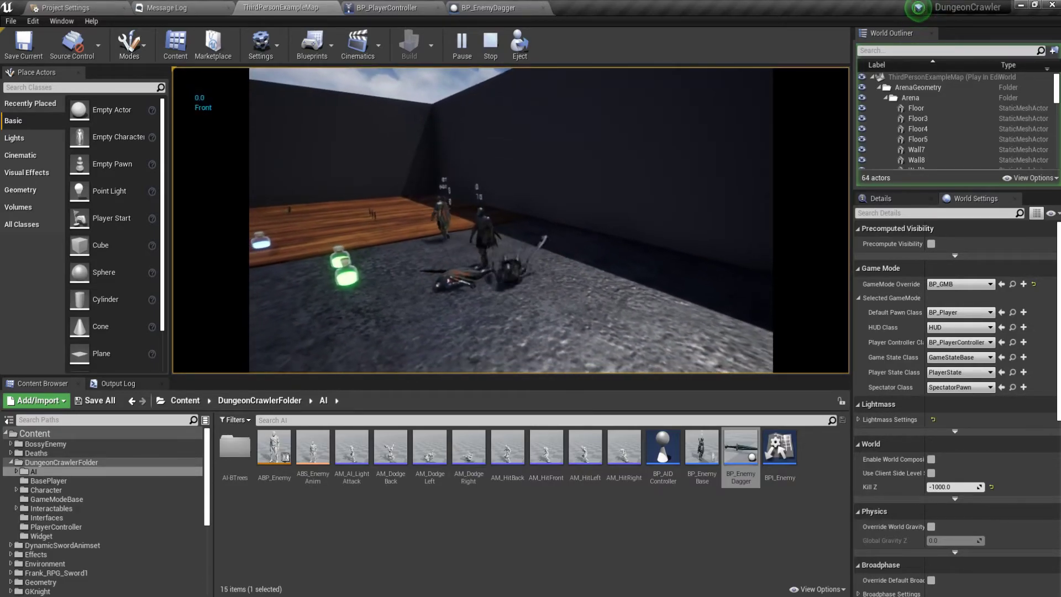
- Stop the play session and return the Content Browser to DungeonCrawlerFolder
key(Escape)
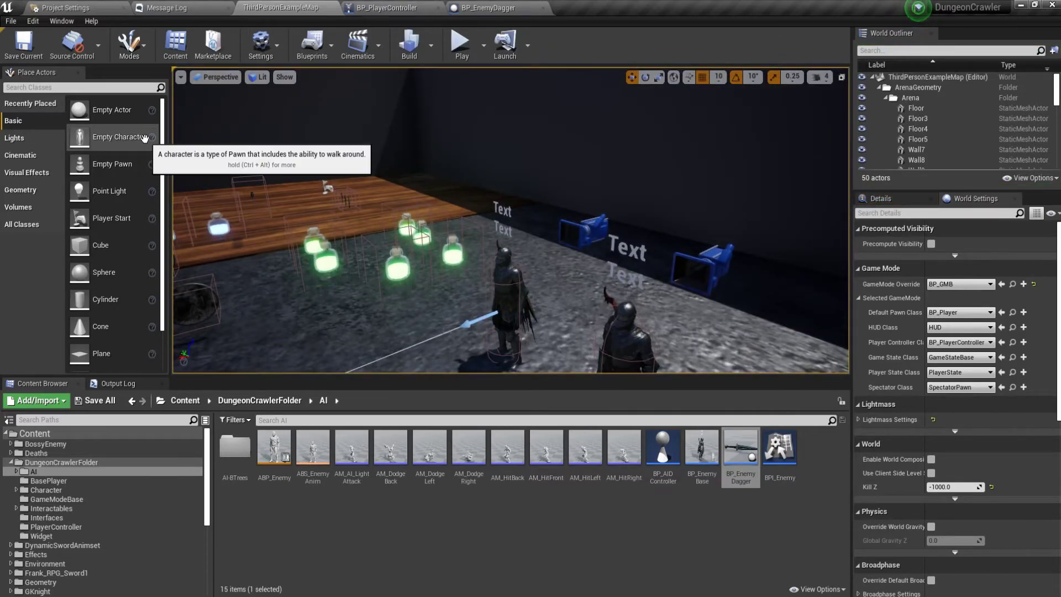
click(266, 404)
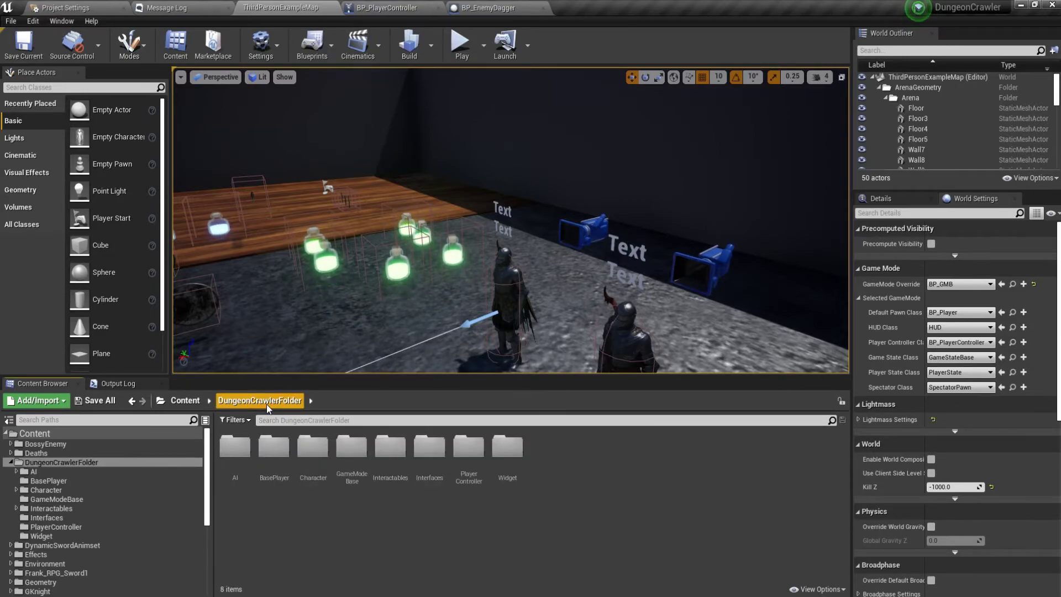